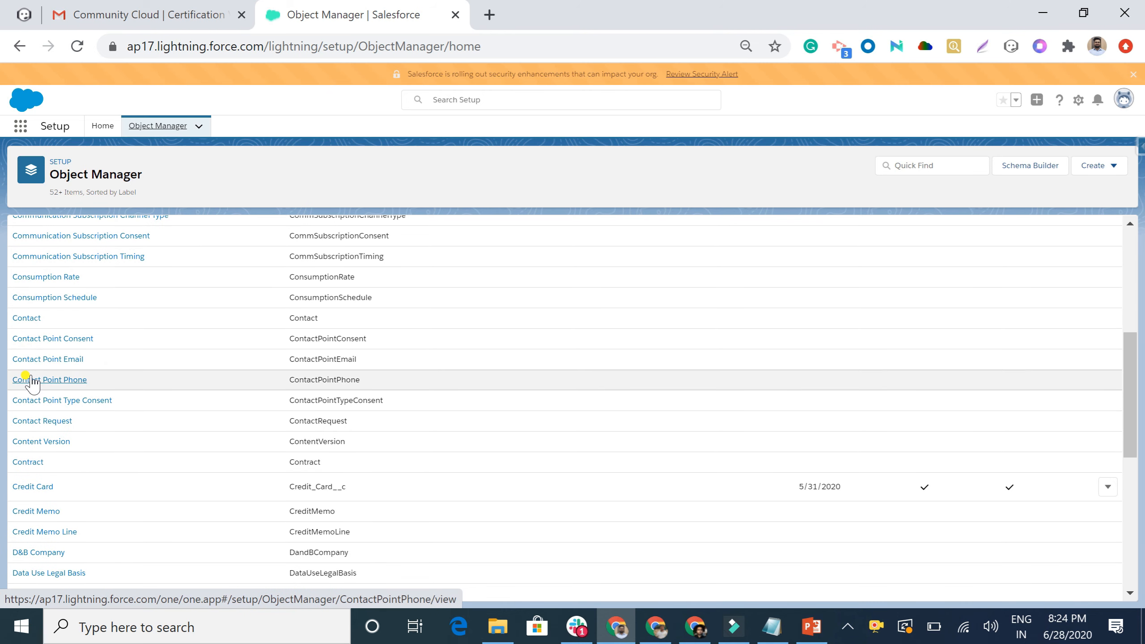
# Start a new Contact validation rule named Phone_number_has_international_Format.
pyautogui.click(19, 320)
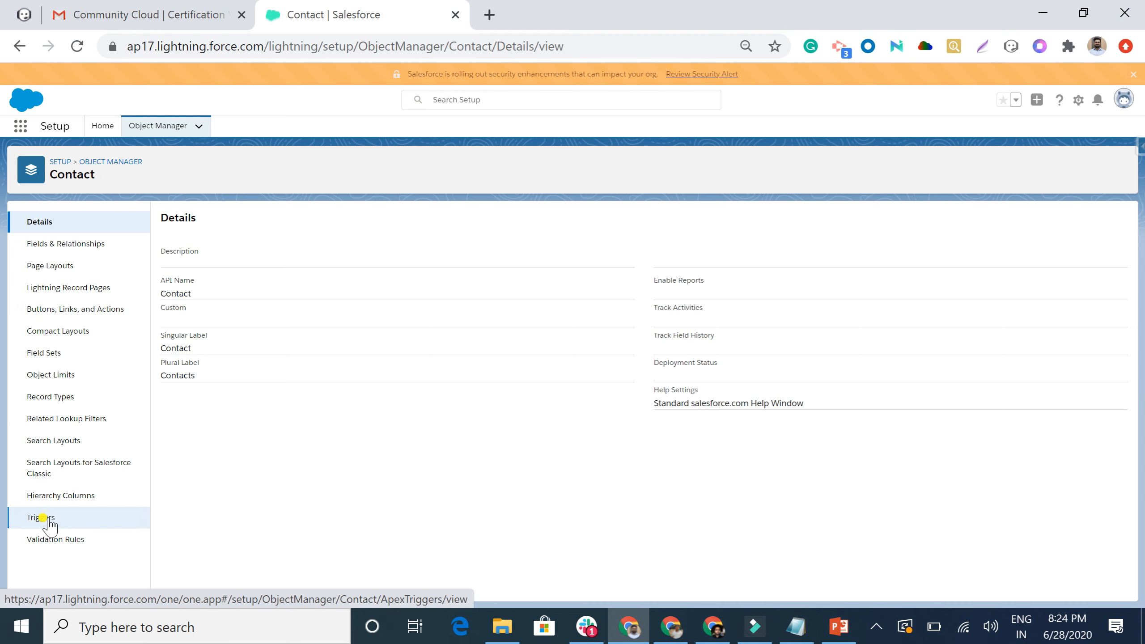
pyautogui.click(52, 538)
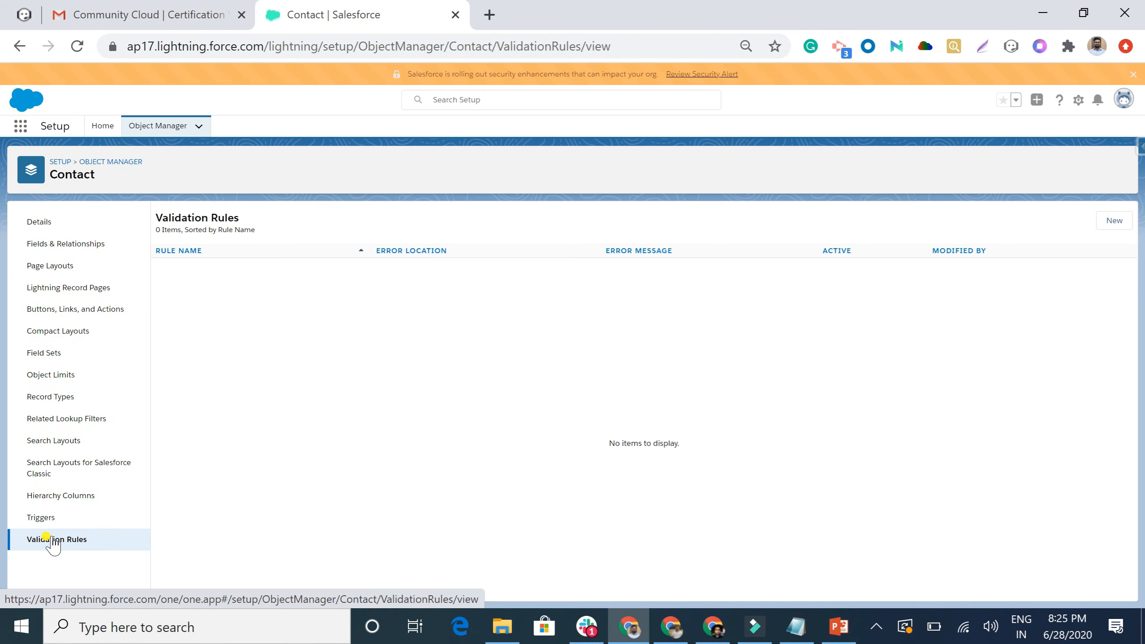
pyautogui.click(1112, 222)
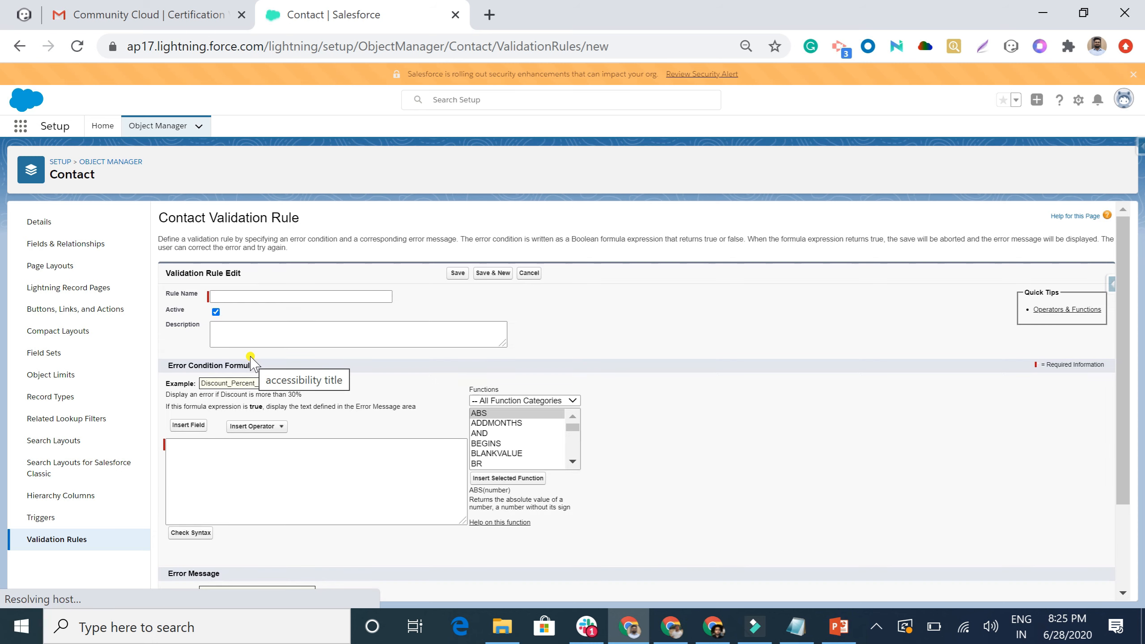
pyautogui.click(234, 296)
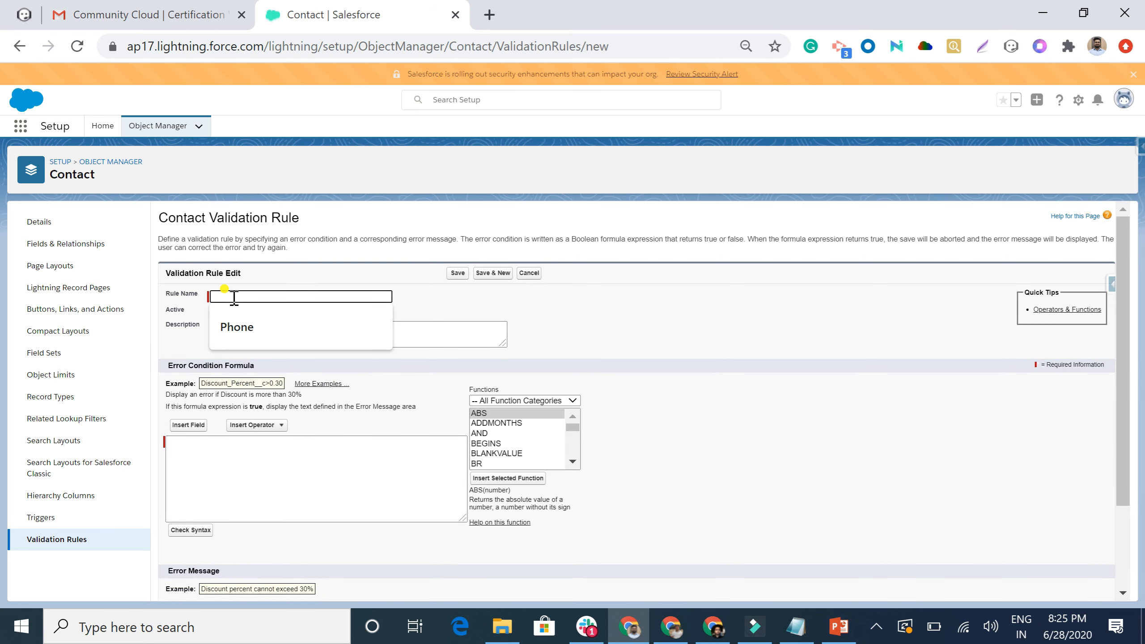
pyautogui.write('Phone')
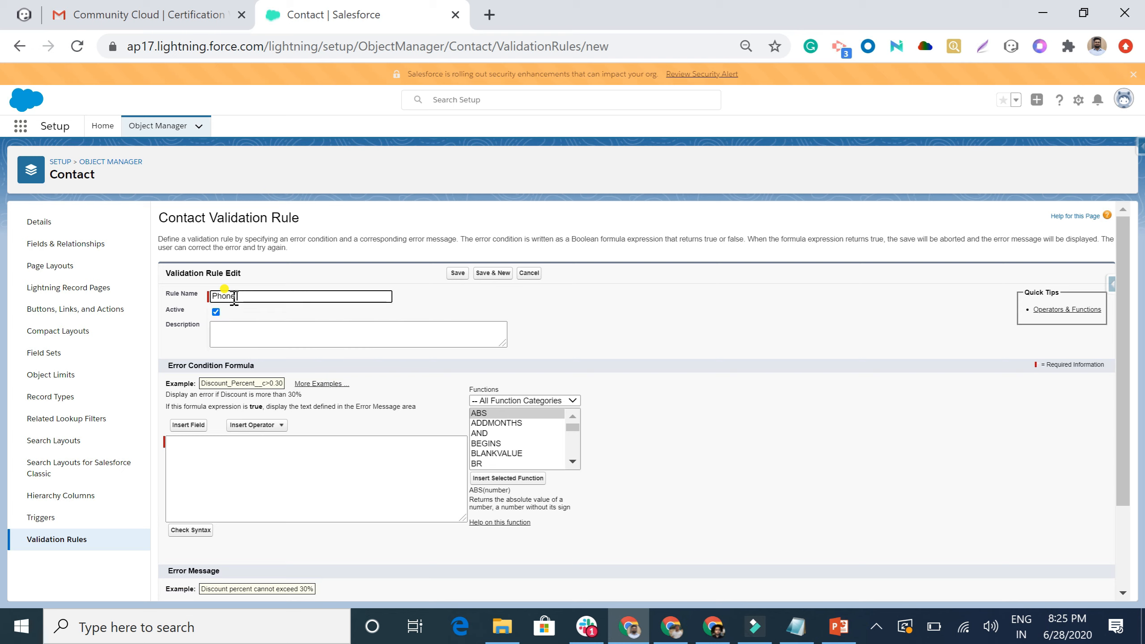
pyautogui.write(' number has international ')
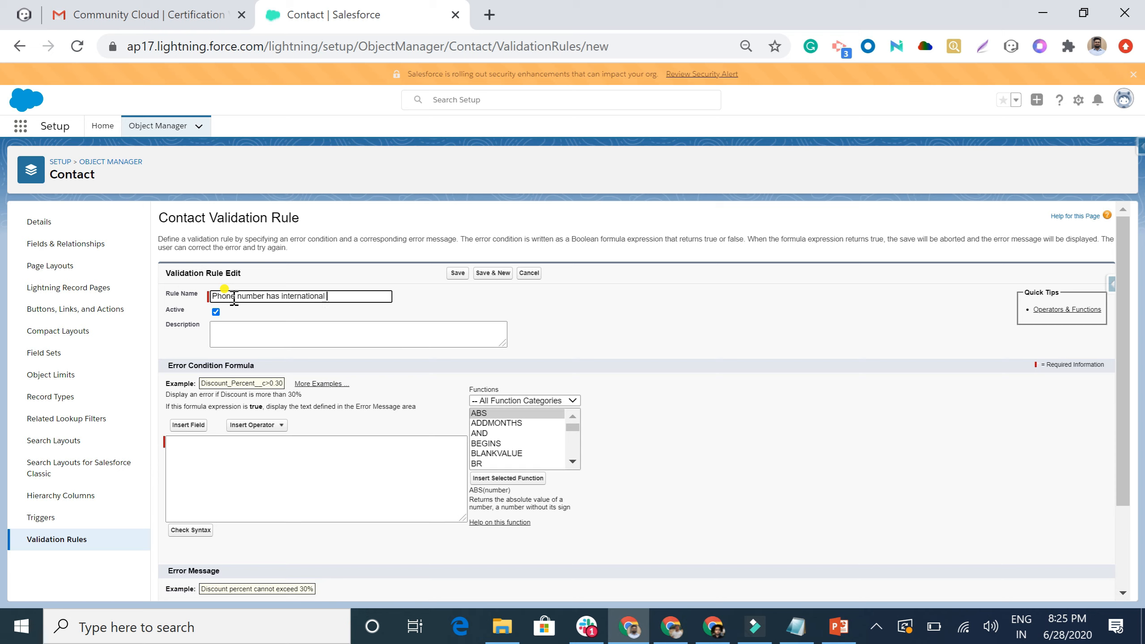
pyautogui.write('Format')
pyautogui.click(235, 327)
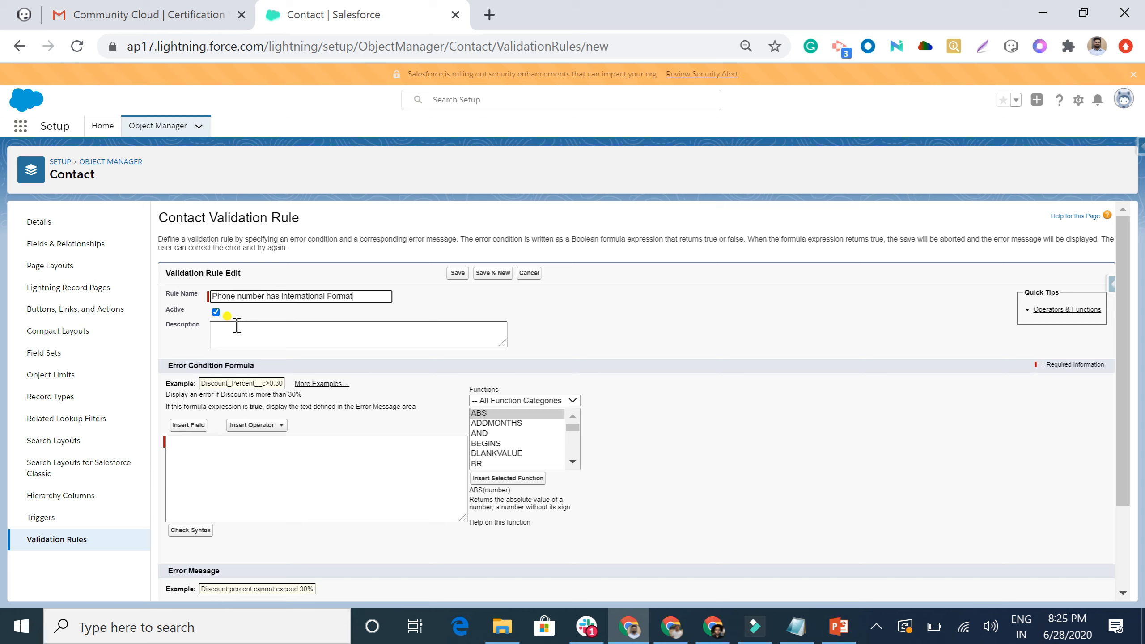
# Enter the error condition LEFT(Phone,1)<> "+" and verify it passes the syntax check.
pyautogui.click(193, 461)
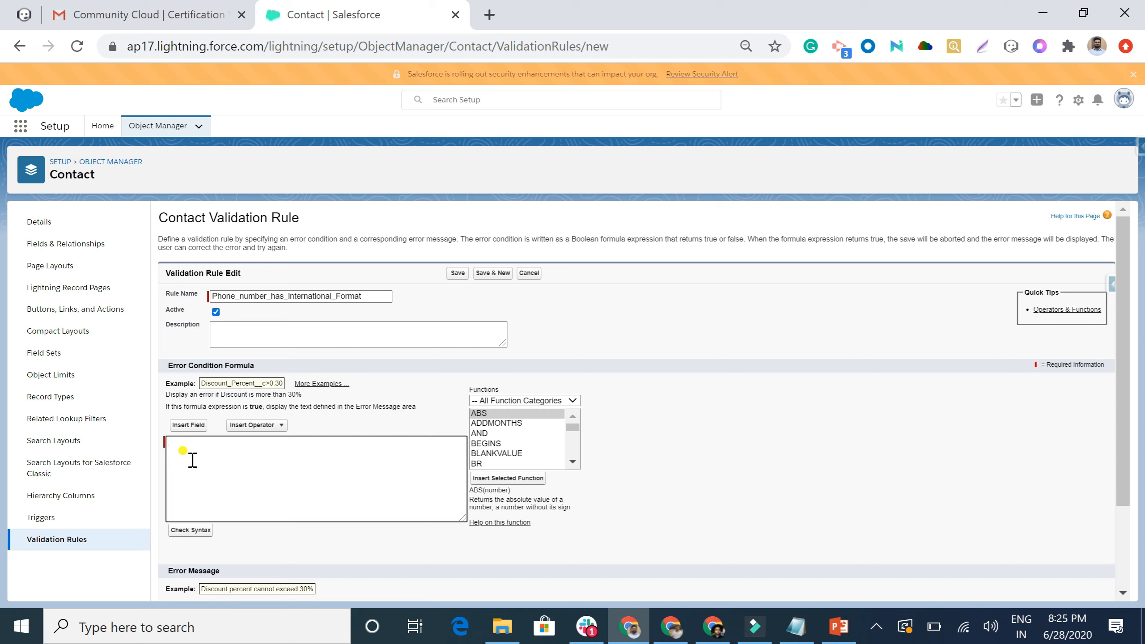
pyautogui.write('LEFT')
pyautogui.write('()')
pyautogui.write('Phone')
pyautogui.write(',')
pyautogui.write('1')
pyautogui.write('<>')
pyautogui.write(' "+"')
pyautogui.write('+')
pyautogui.click(199, 531)
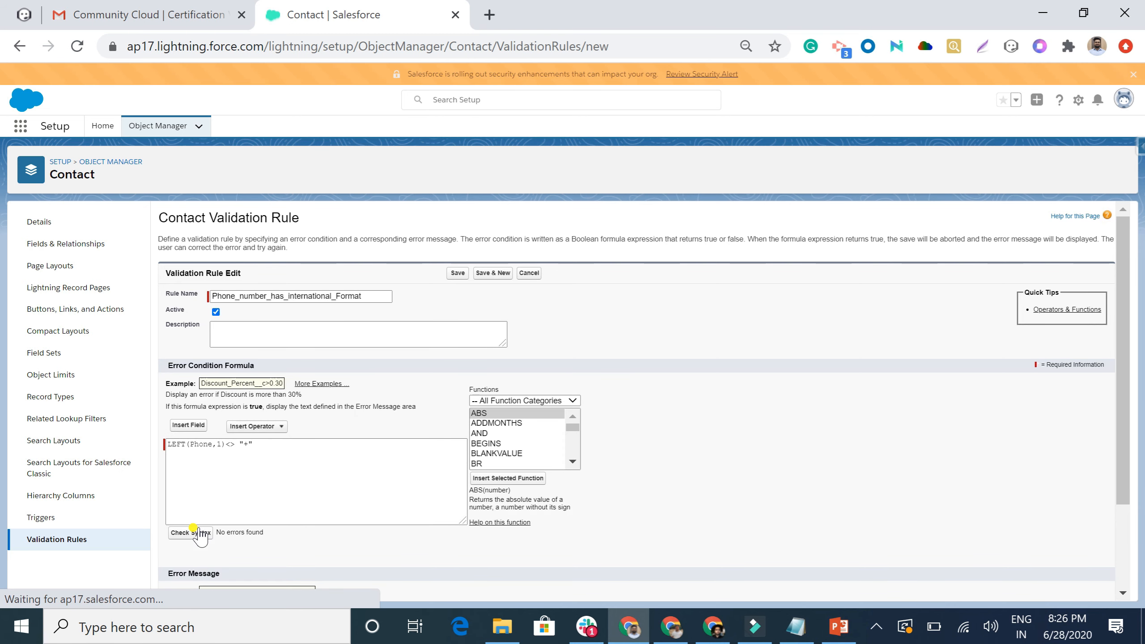
# Enter the error message 'Phone number must begin with + (Country code)' and save the rule.
pyautogui.scroll(-3, 199, 532)
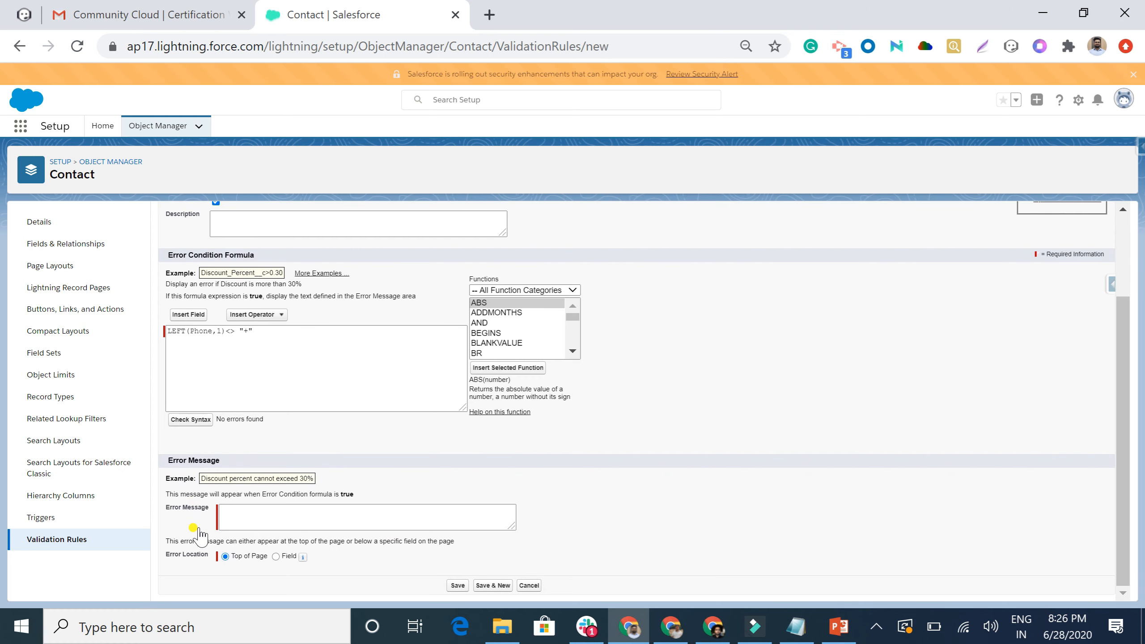
pyautogui.click(238, 518)
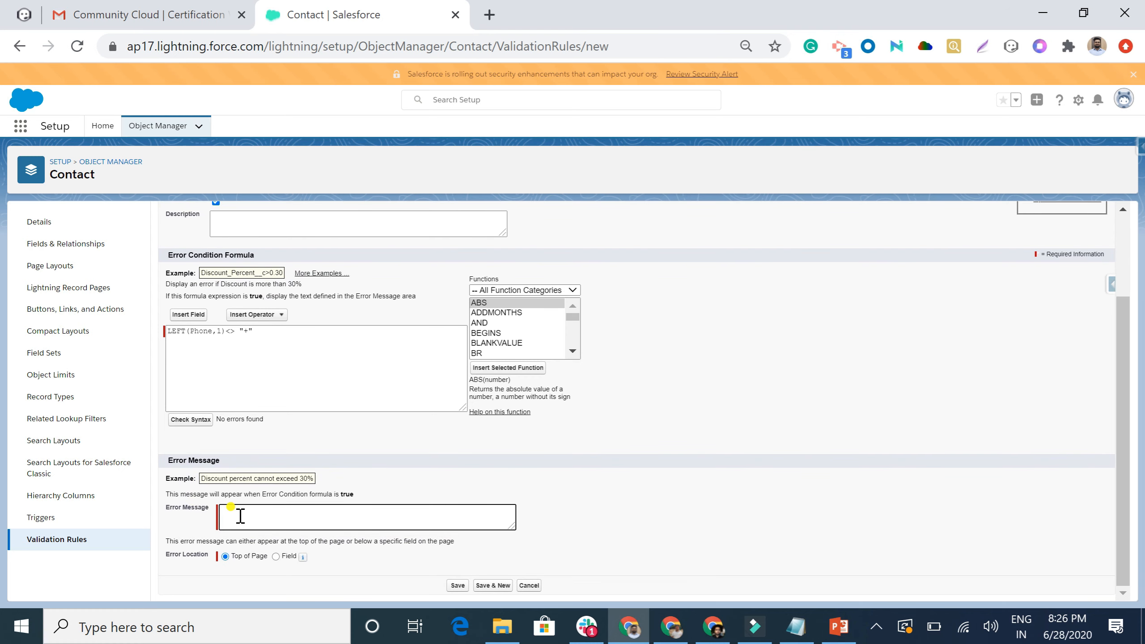
pyautogui.write('Phone number must begin wi')
pyautogui.write('th + ()Country code')
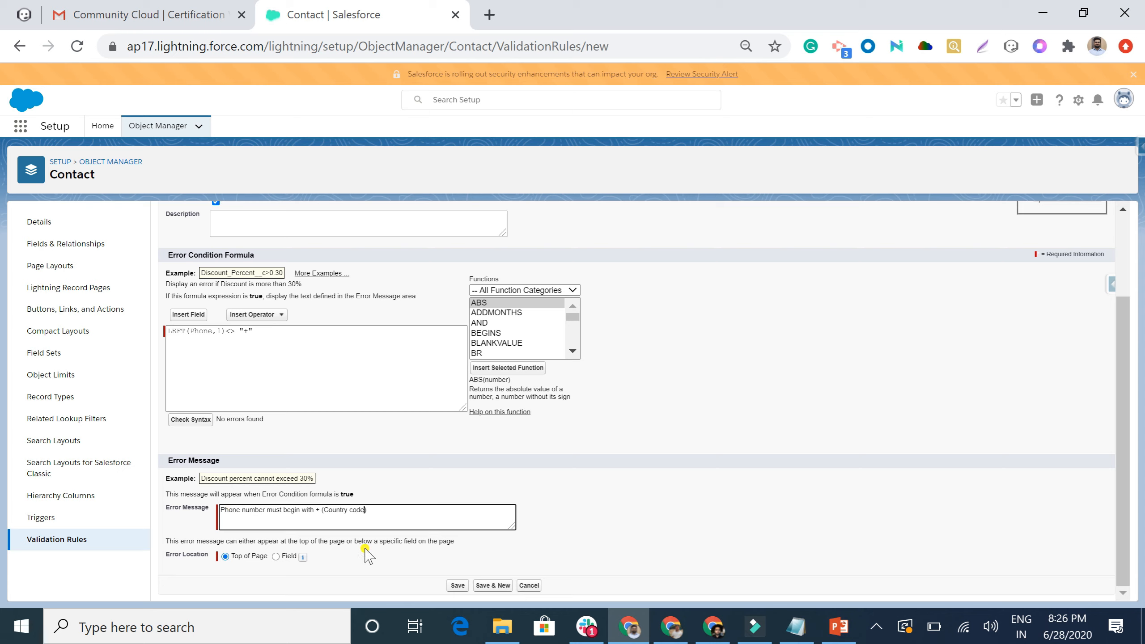
pyautogui.click(457, 586)
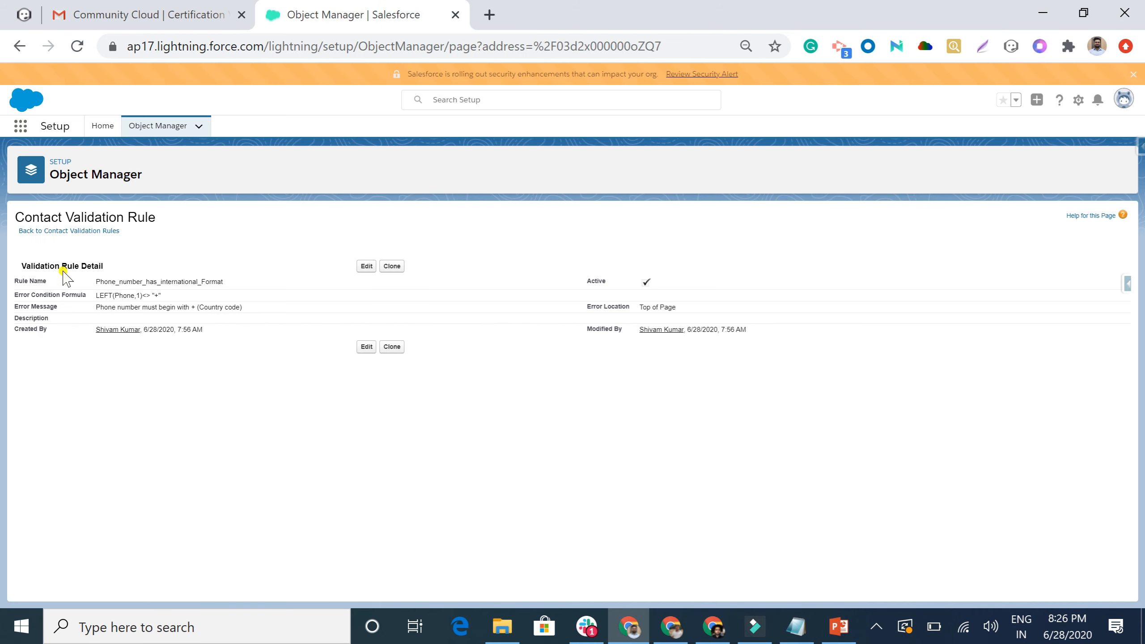
# Go to Contacts, switch to the All Contacts view, and open the United Oil & Gas CFO.
pyautogui.click(20, 127)
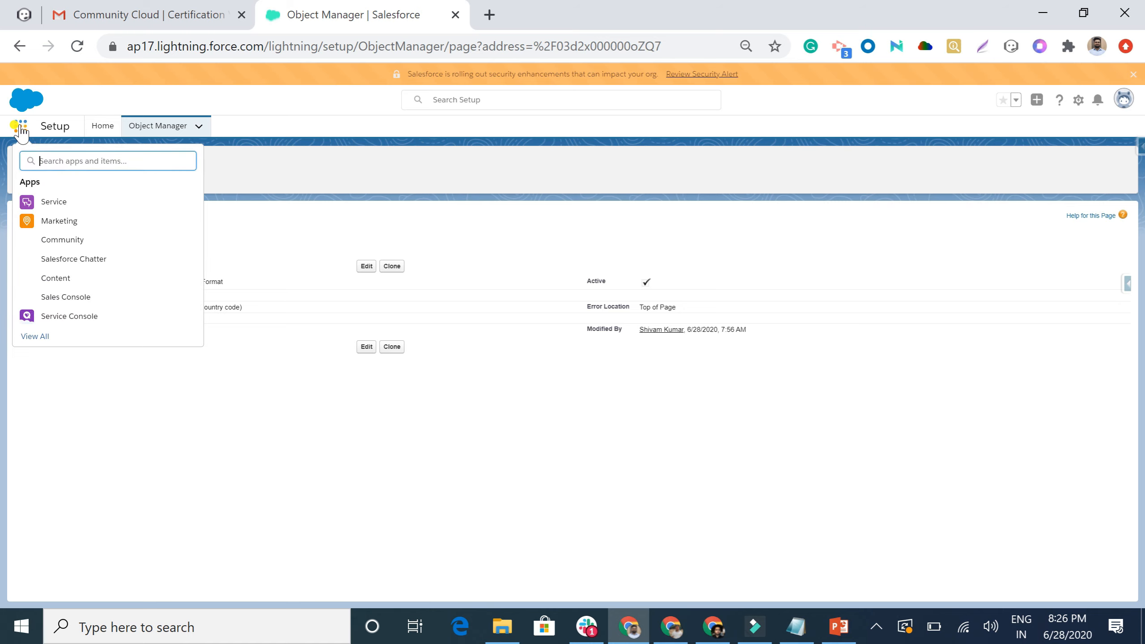
pyautogui.write('contact')
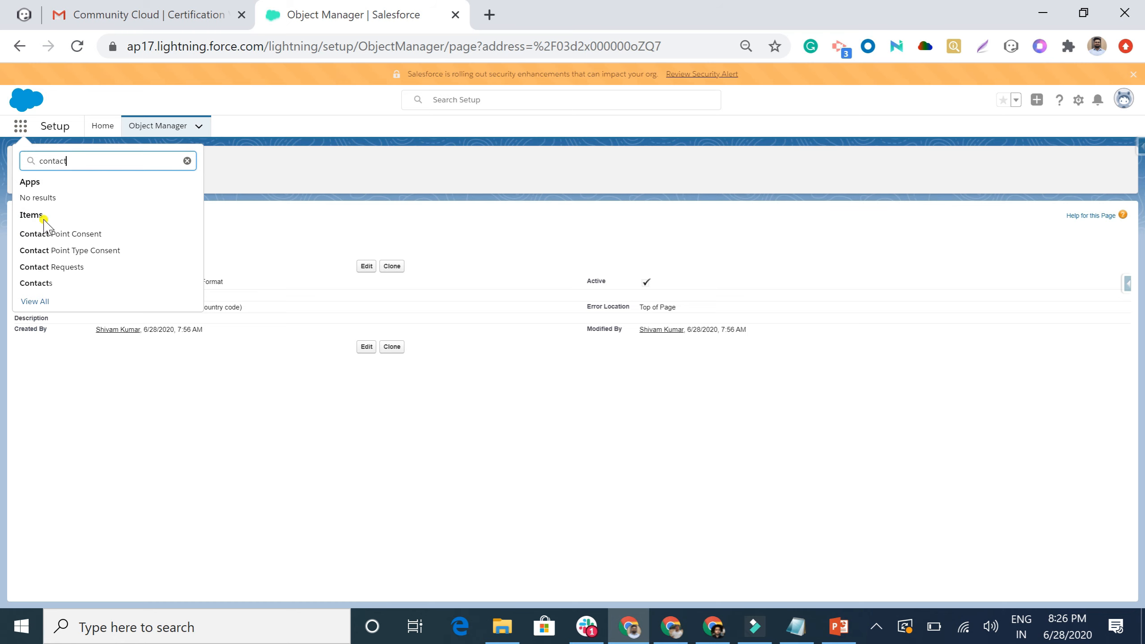
pyautogui.click(41, 283)
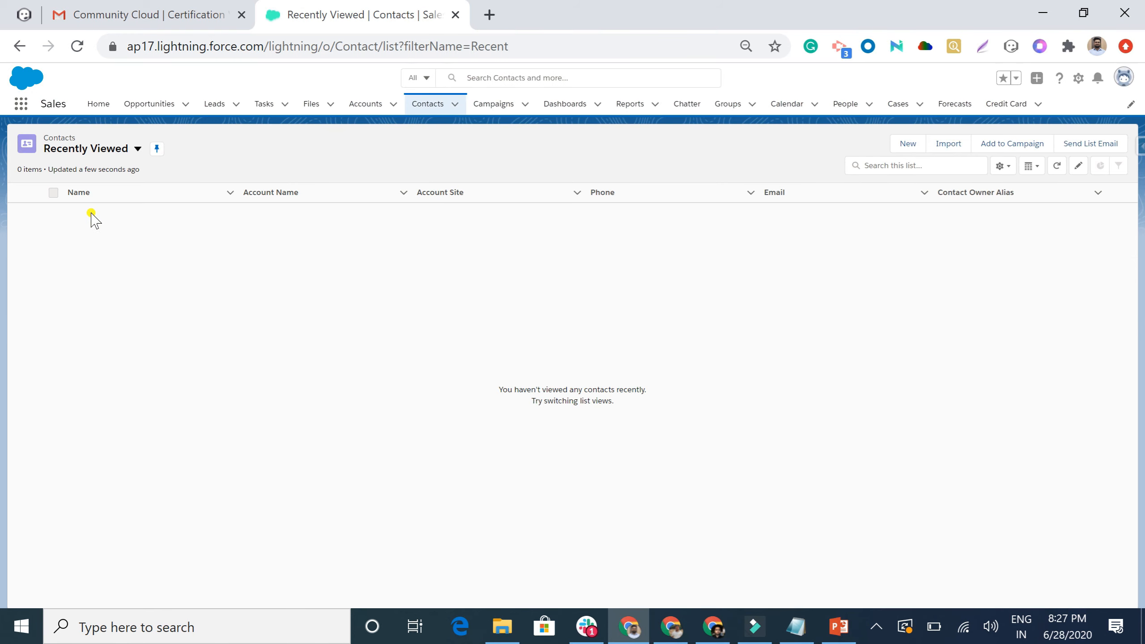
pyautogui.click(96, 151)
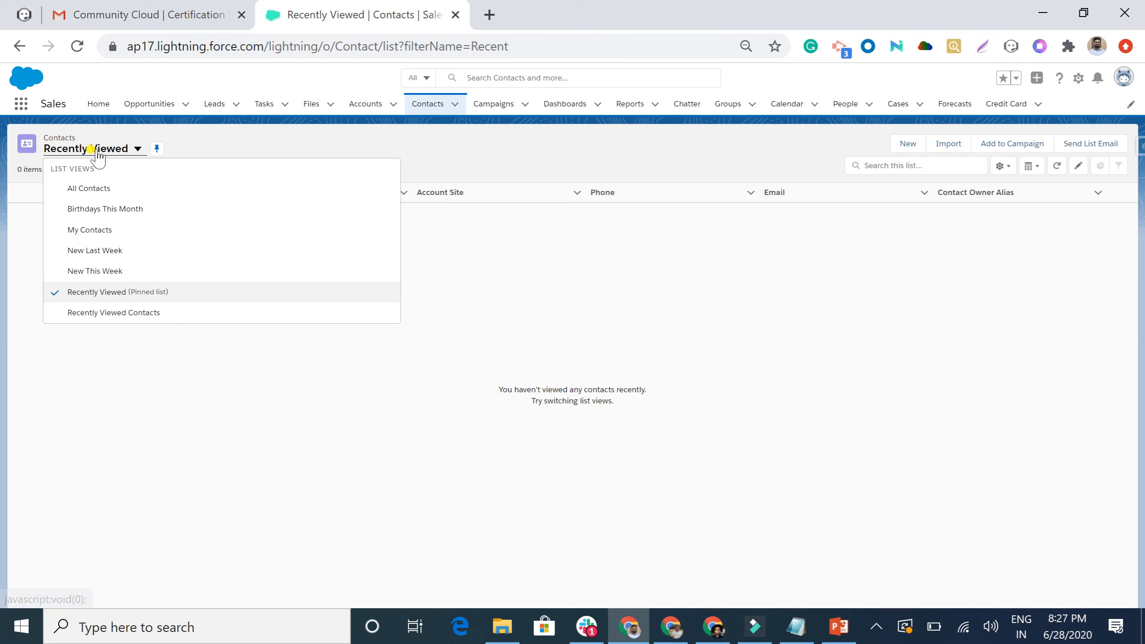
pyautogui.click(93, 189)
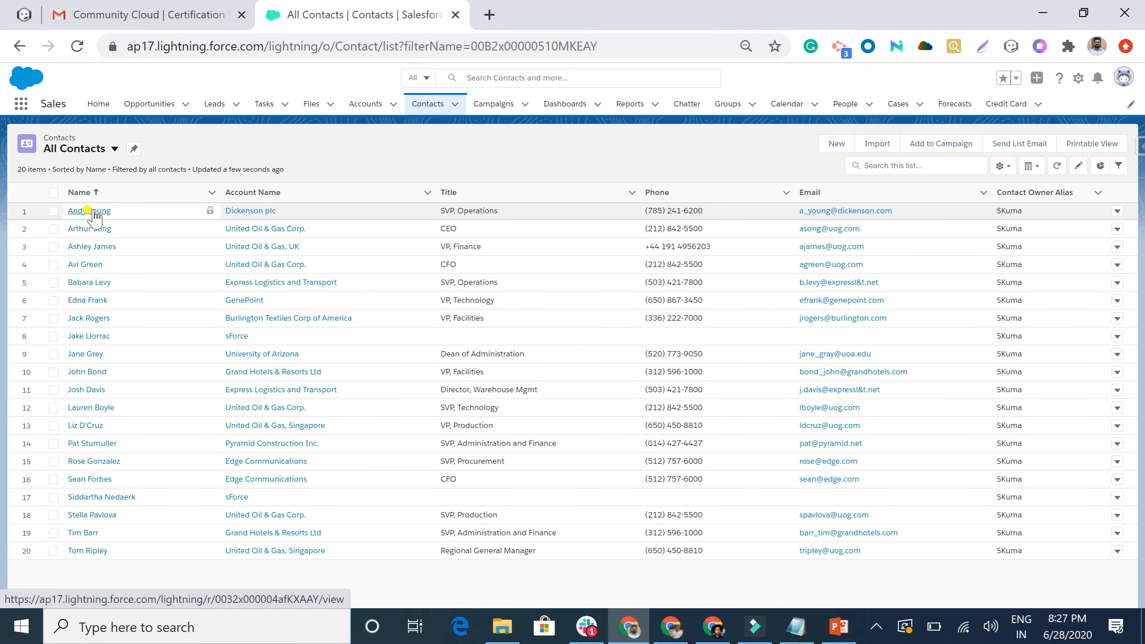
pyautogui.click(90, 265)
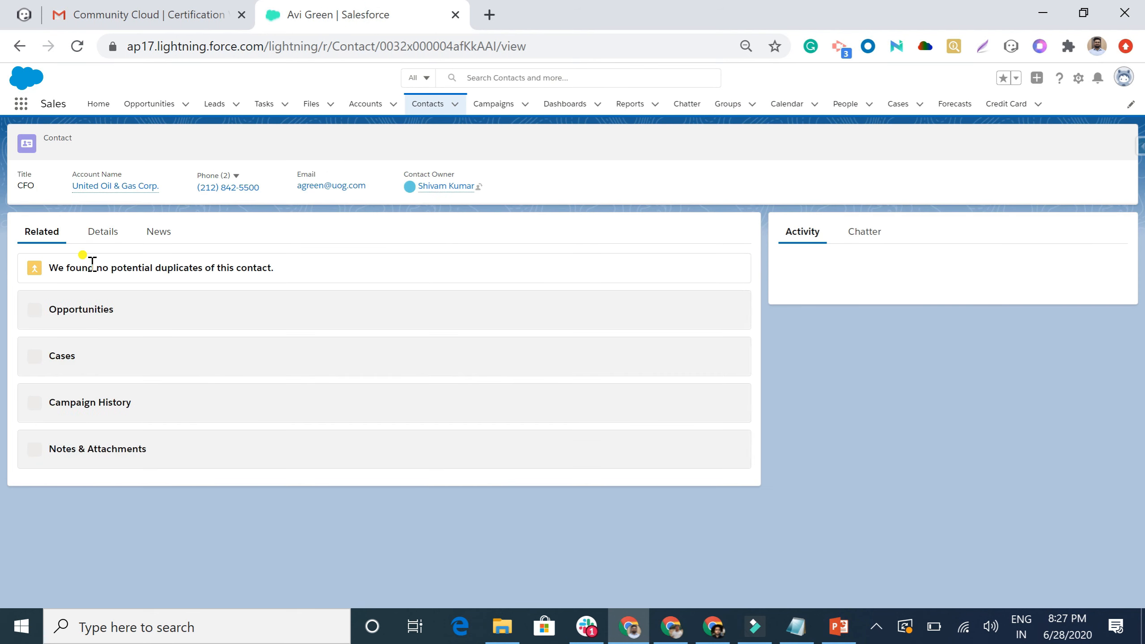
# Replace the contact's phone with a number lacking a country code and try saving.
pyautogui.click(102, 234)
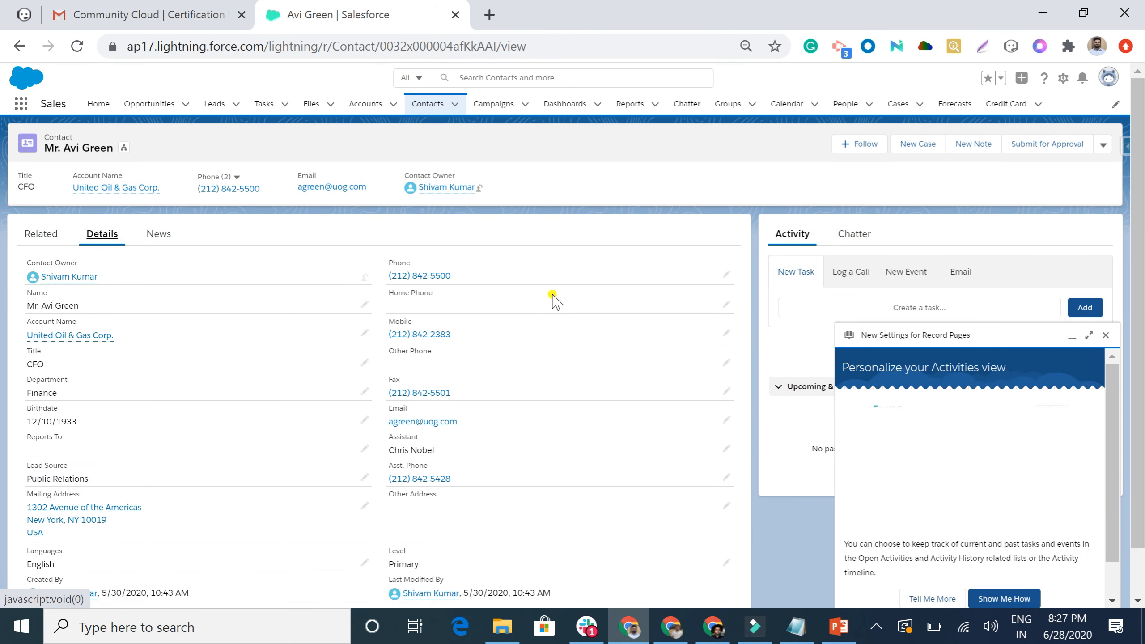
pyautogui.click(725, 275)
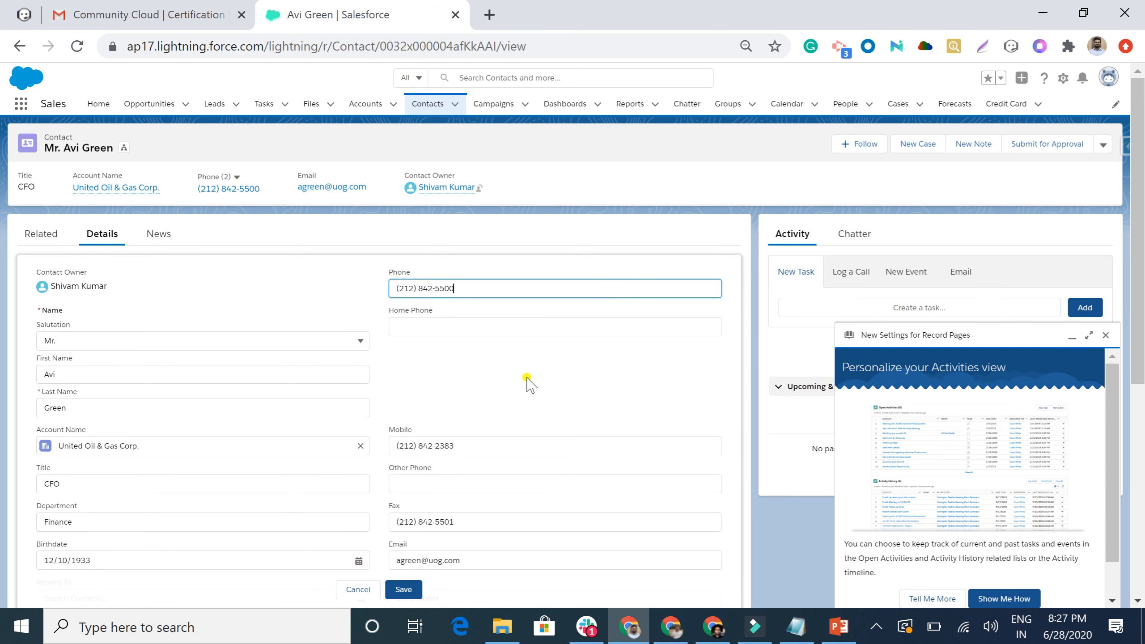
pyautogui.press('BackSpace')
pyautogui.press('BackSpace')
pyautogui.press('BackSpace')
pyautogui.press('BackSpace')
pyautogui.press('BackSpace')
pyautogui.press('BackSpace')
pyautogui.press('BackSpace')
pyautogui.press('BackSpace')
pyautogui.press('BackSpace')
pyautogui.press('BackSpace')
pyautogui.press('BackSpace')
pyautogui.press('BackSpace')
pyautogui.press('BackSpace')
pyautogui.press('BackSpace')
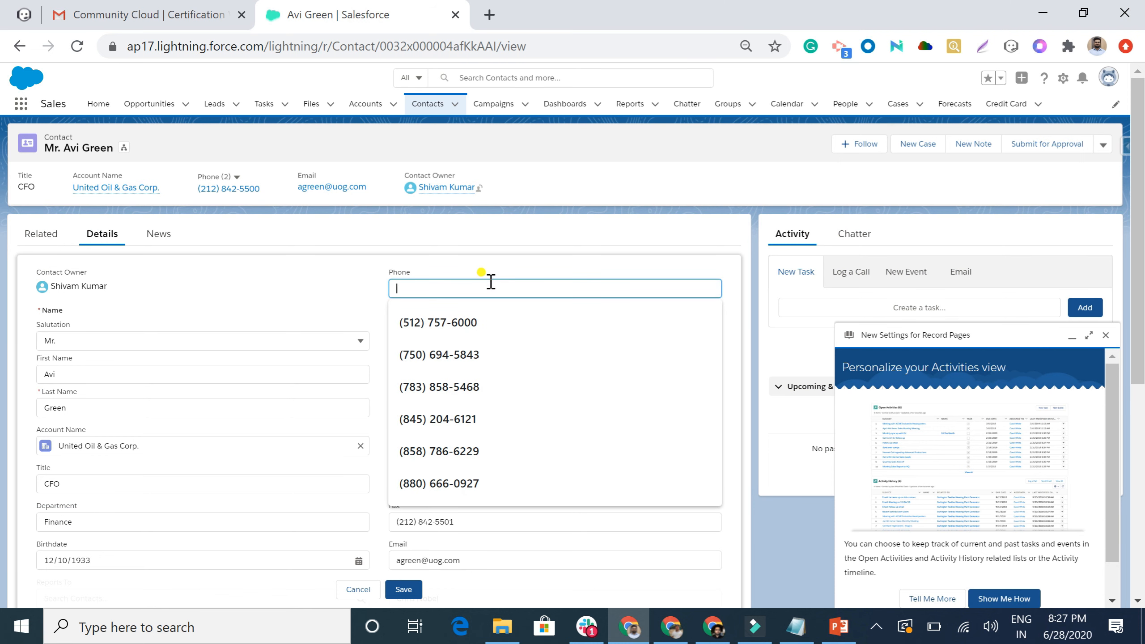
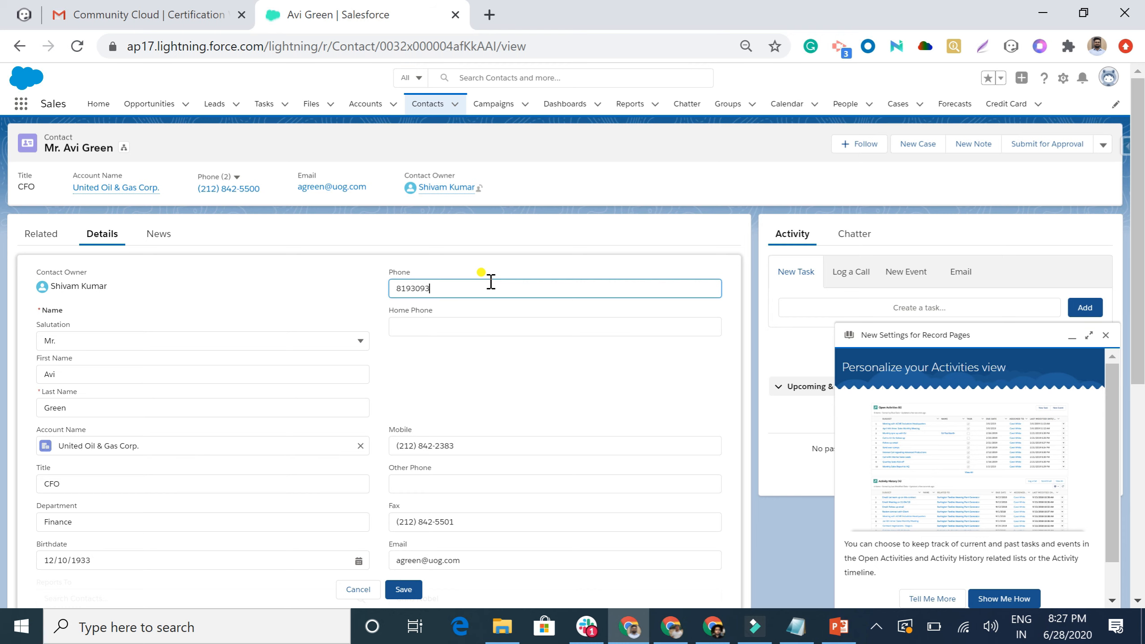
pyautogui.click(403, 589)
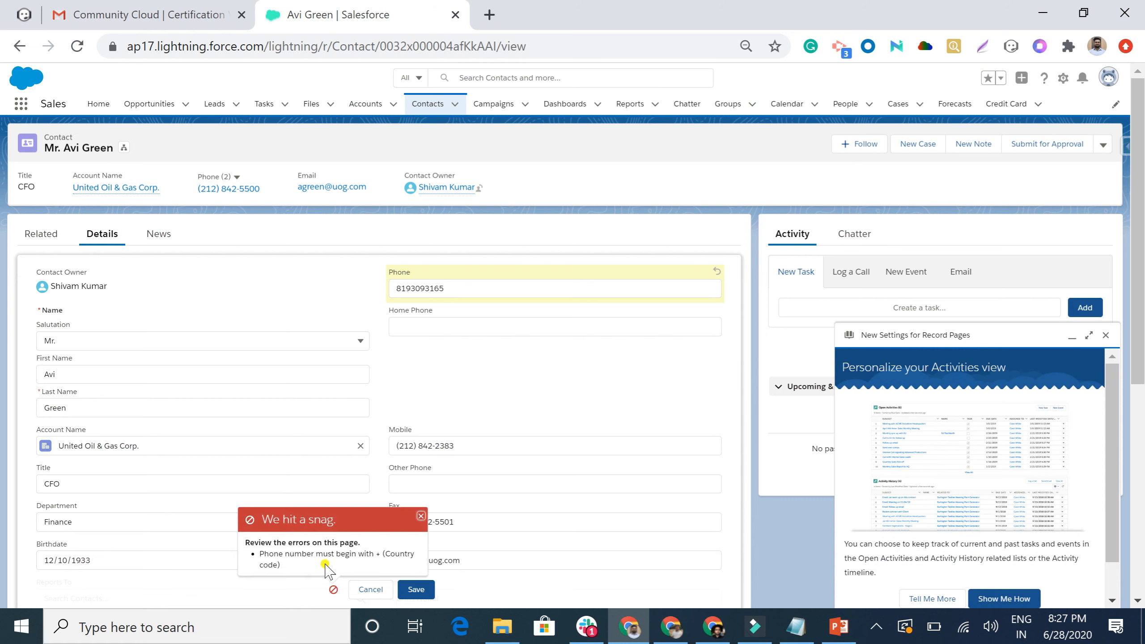
# Prefix the phone number with +91 and save the contact.
pyautogui.click(463, 292)
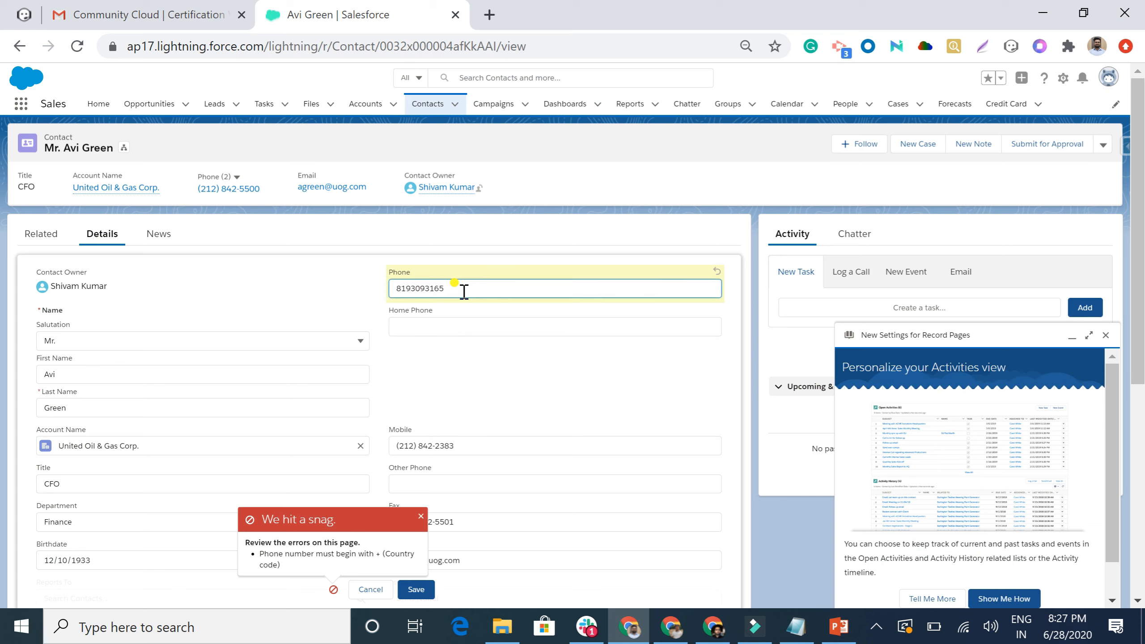
pyautogui.write('+91')
pyautogui.click(415, 590)
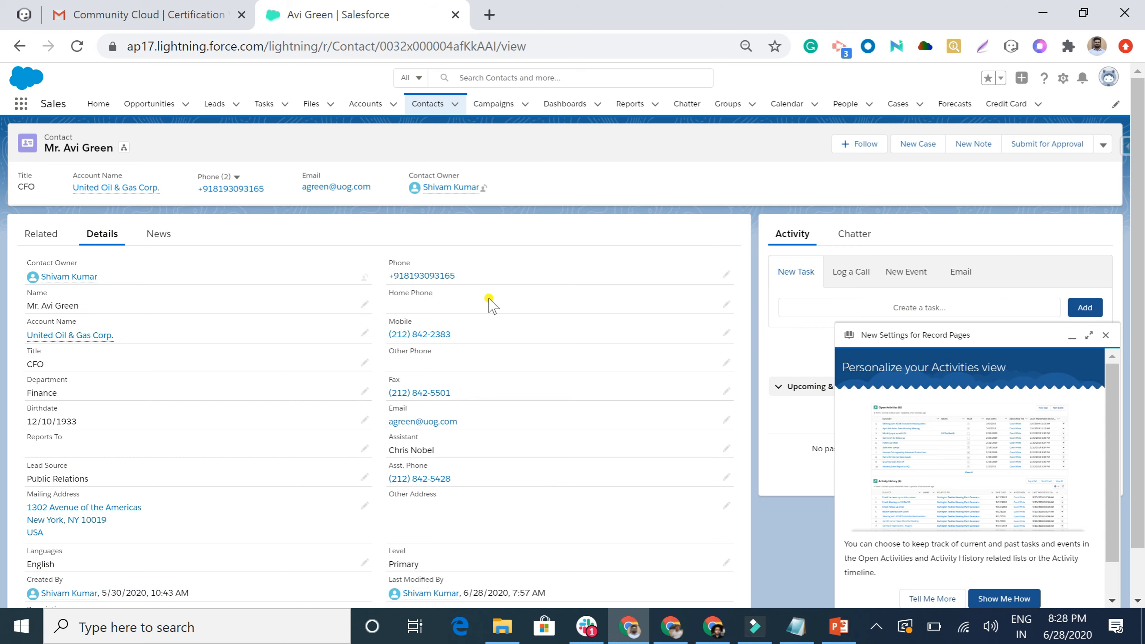
pyautogui.click(834, 629)
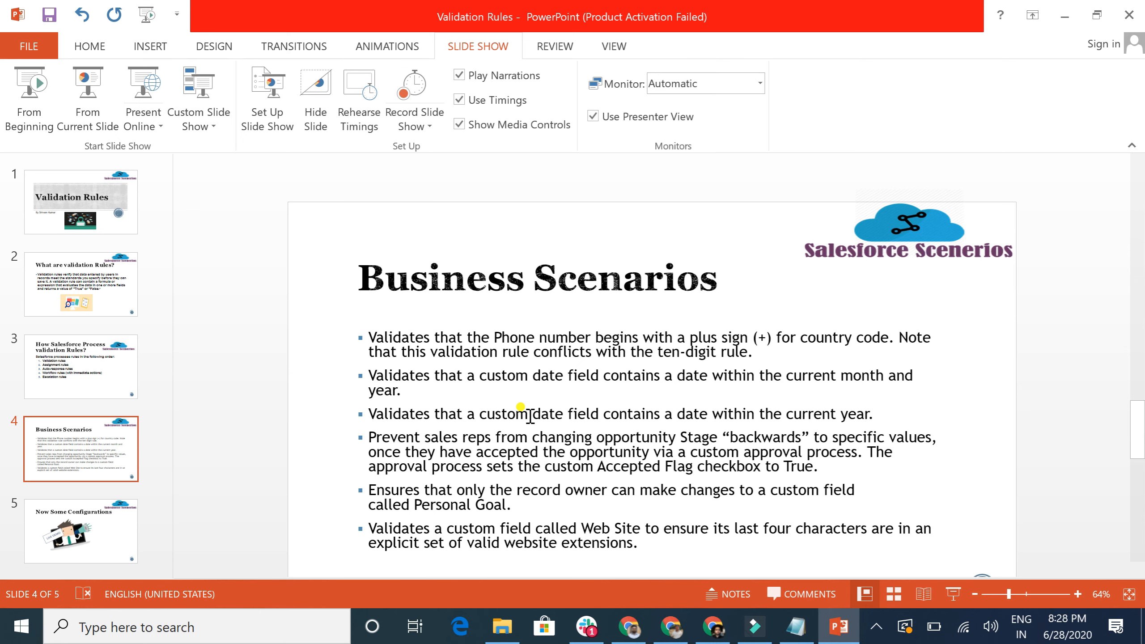
pyautogui.click(631, 629)
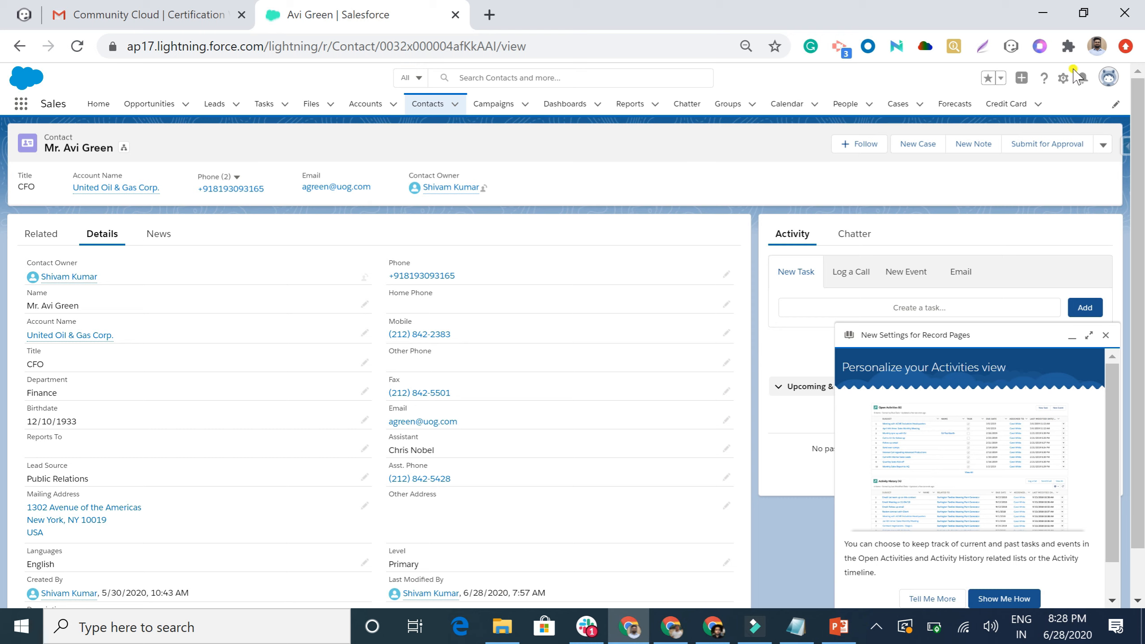
# Start a new Account validation rule named Date_will_be_in_the_current_month.
pyautogui.click(1064, 80)
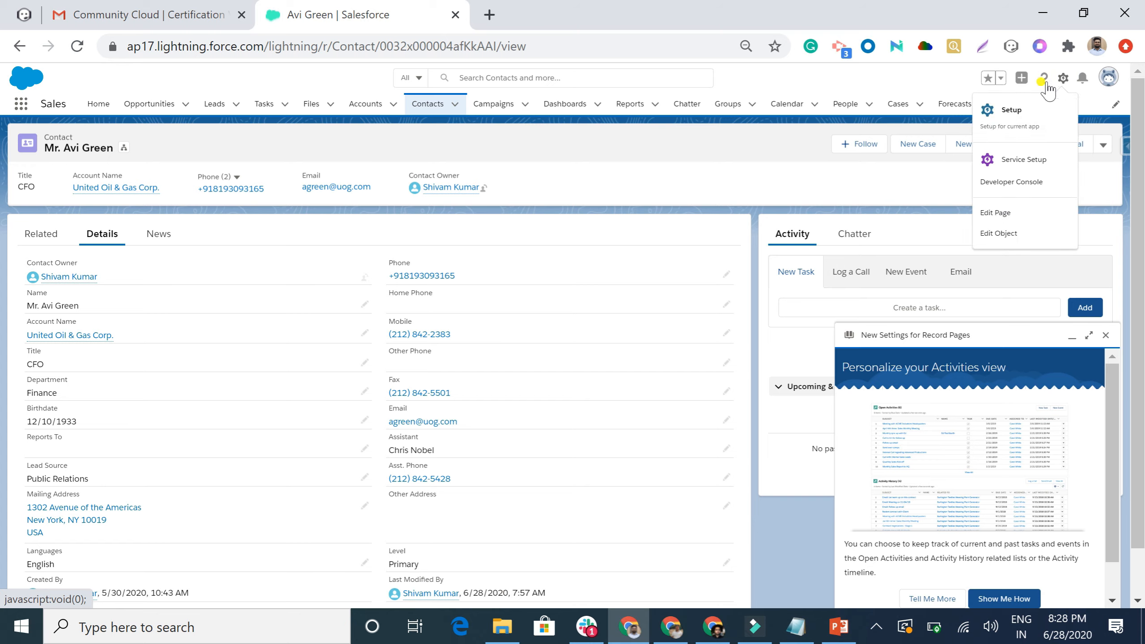
pyautogui.click(1009, 109)
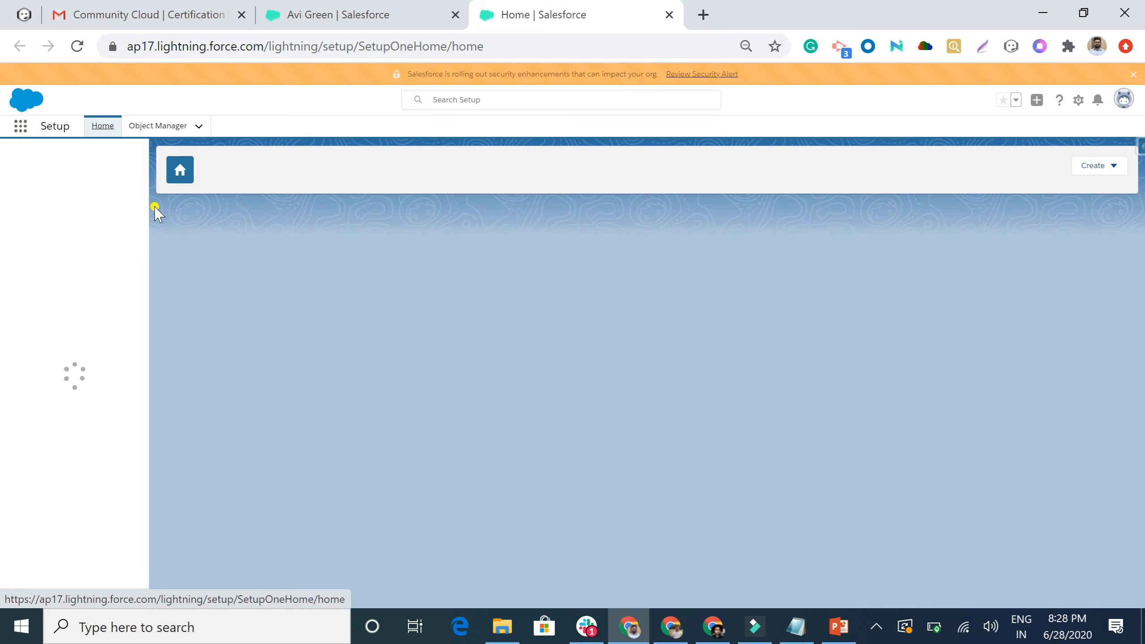
pyautogui.click(153, 128)
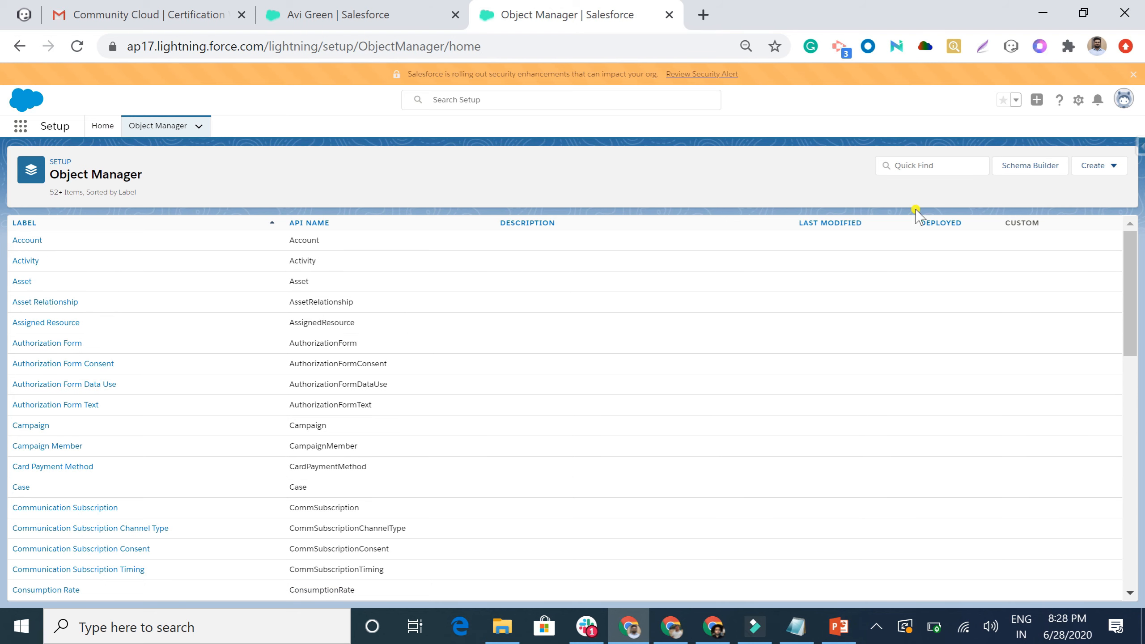
pyautogui.click(27, 241)
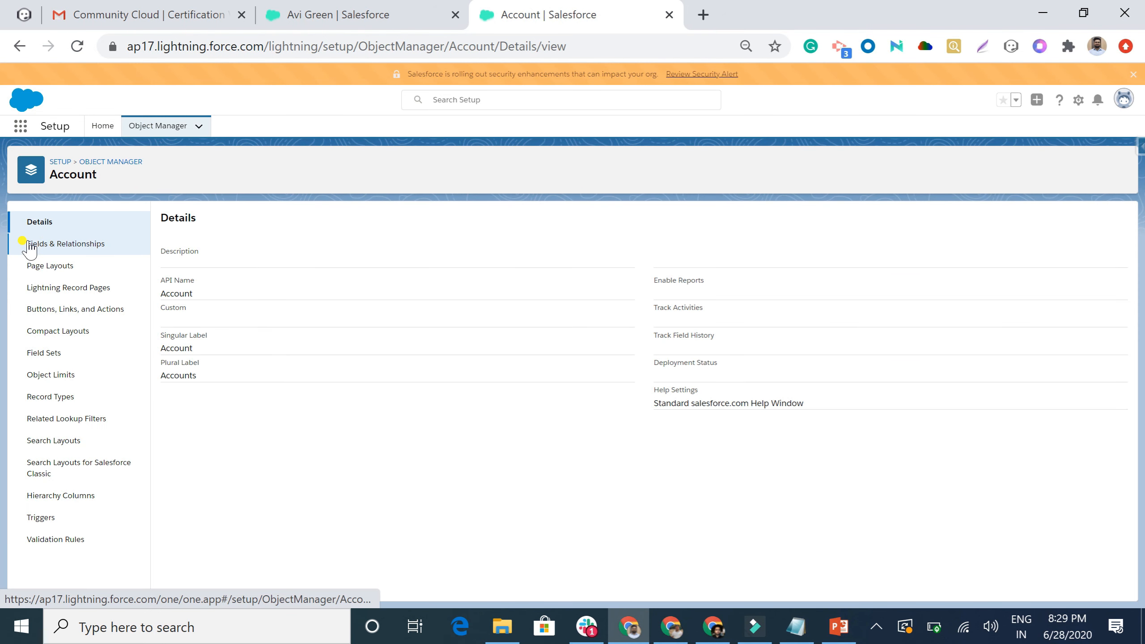
pyautogui.click(54, 540)
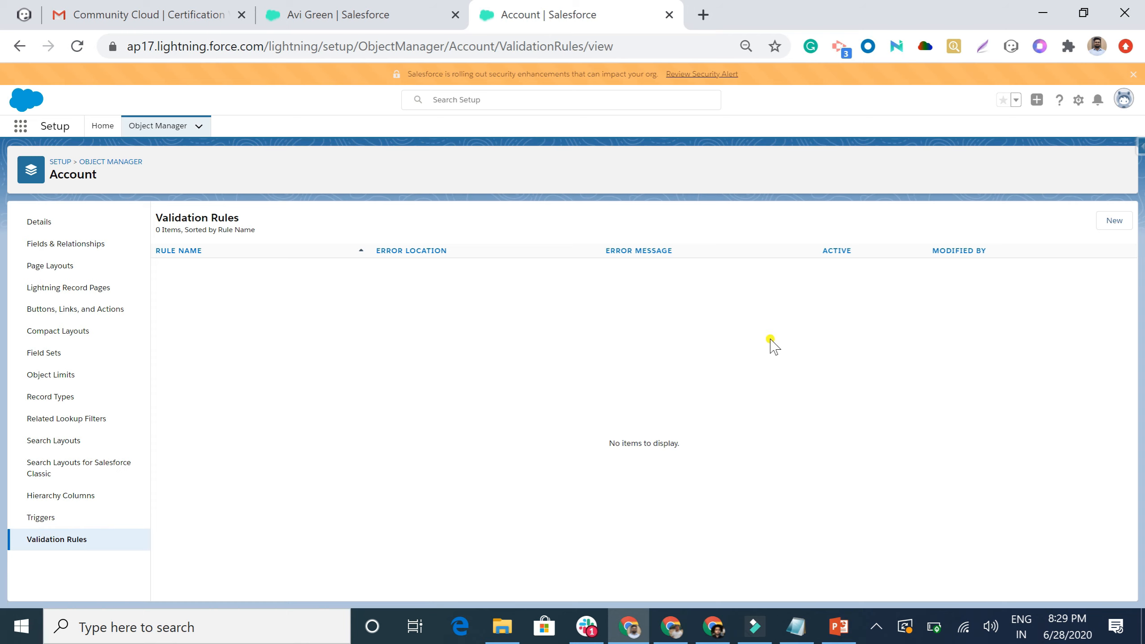
pyautogui.click(1109, 221)
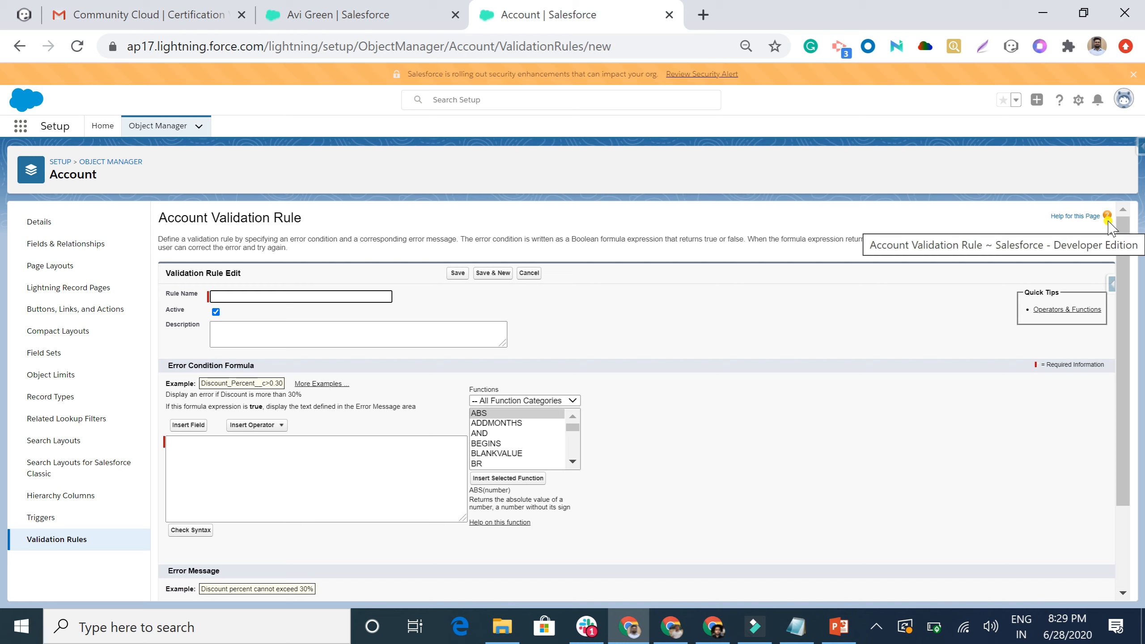
pyautogui.write('Date will be in the current month')
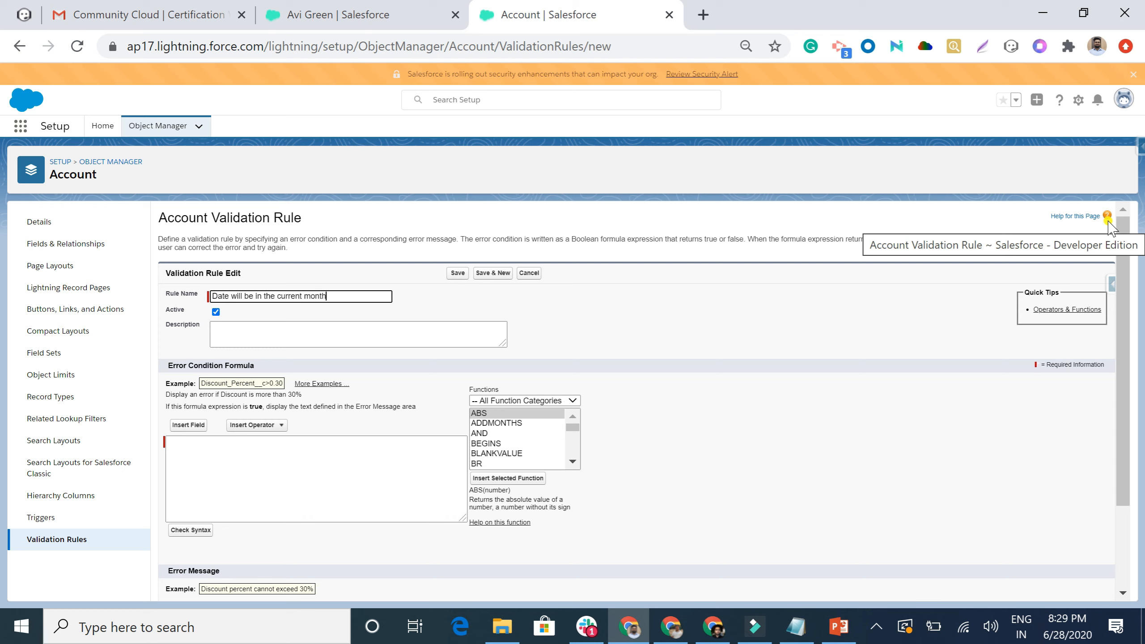
pyautogui.write(' and ye')
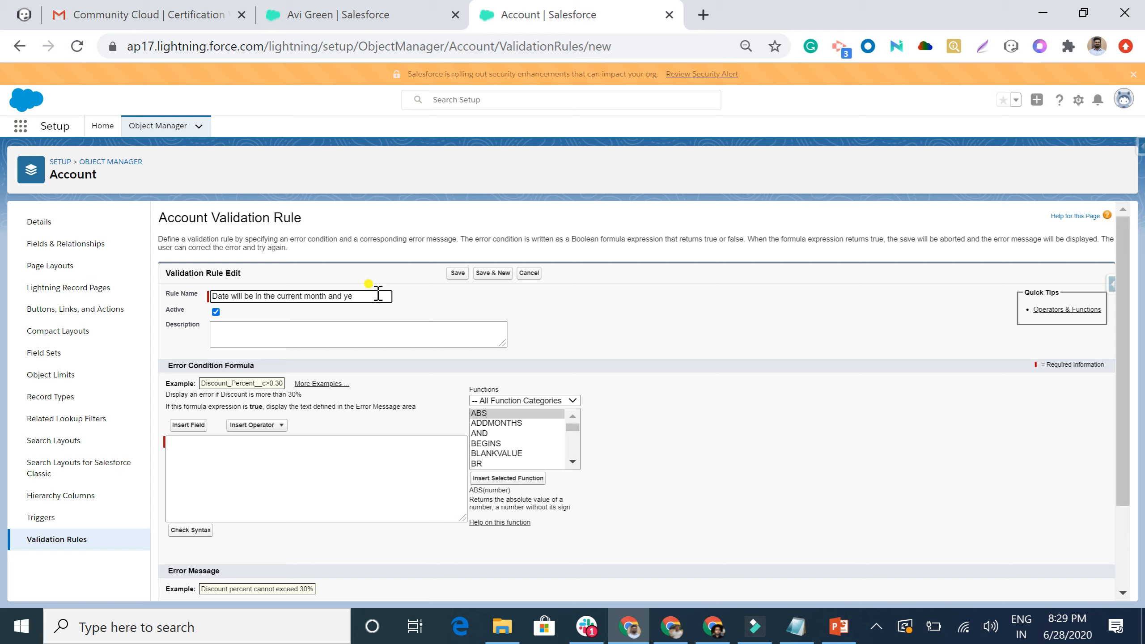
pyautogui.press('BackSpace')
pyautogui.press('BackSpace')
pyautogui.press('BackSpace')
# Begin the error condition formula with OR( and a YEAR() call.
pyautogui.click(179, 464)
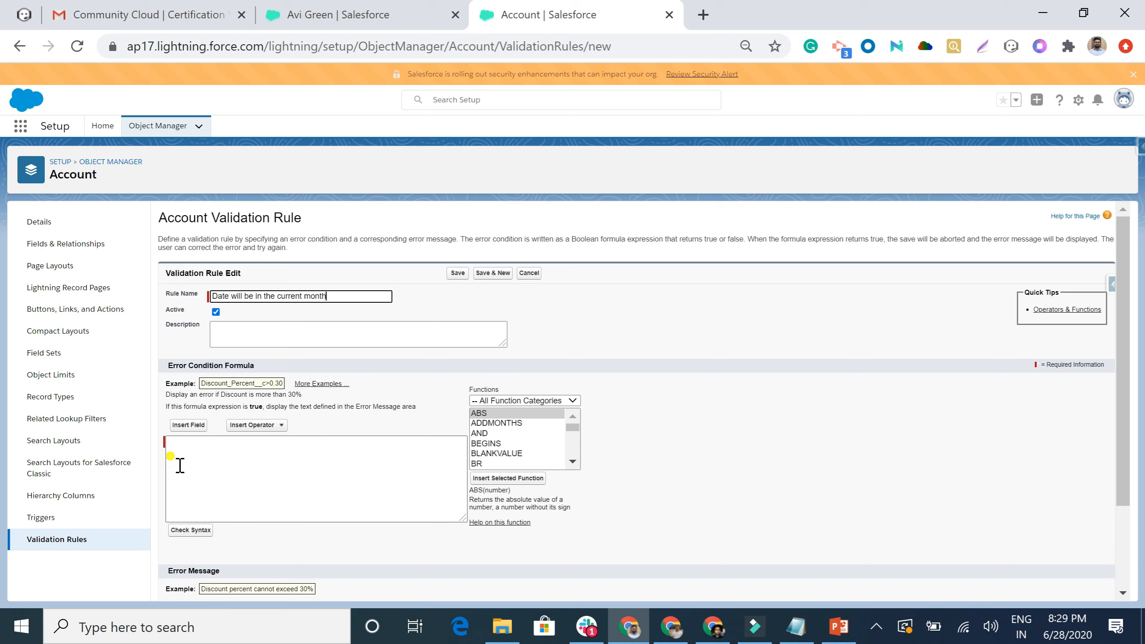
pyautogui.click(176, 442)
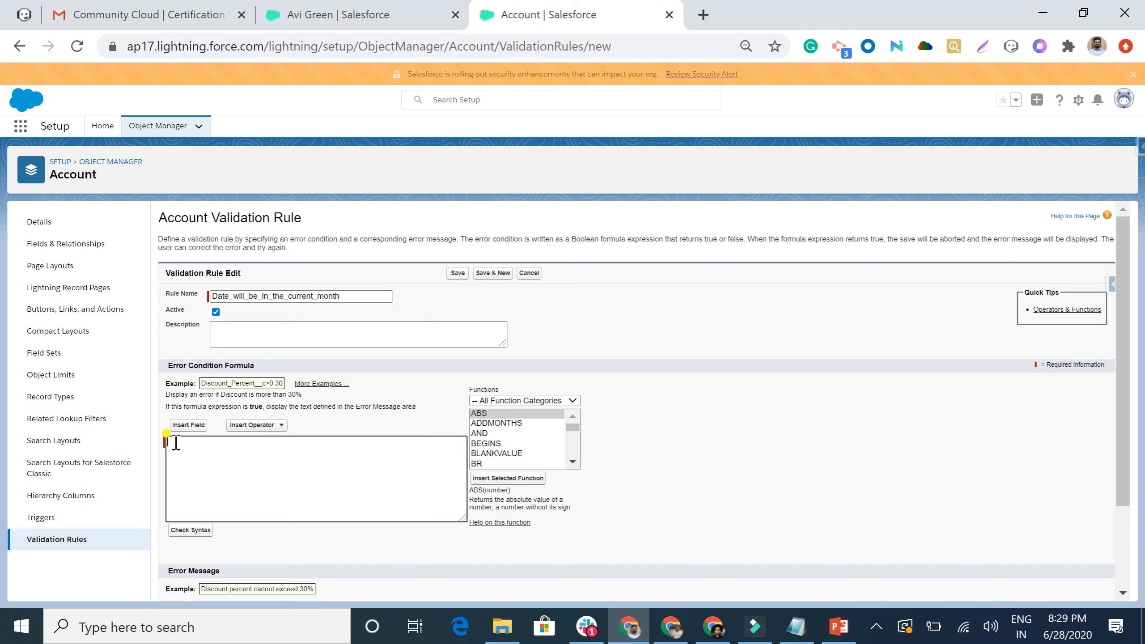
pyautogui.write('( ')
pyautogui.write('()')
pyautogui.press('Return')
pyautogui.write('YEAR()')
# Complete the year comparison YEAR(My_Date__c) <> YEAR(TODAY()) using the inserted My Date field.
pyautogui.click(188, 426)
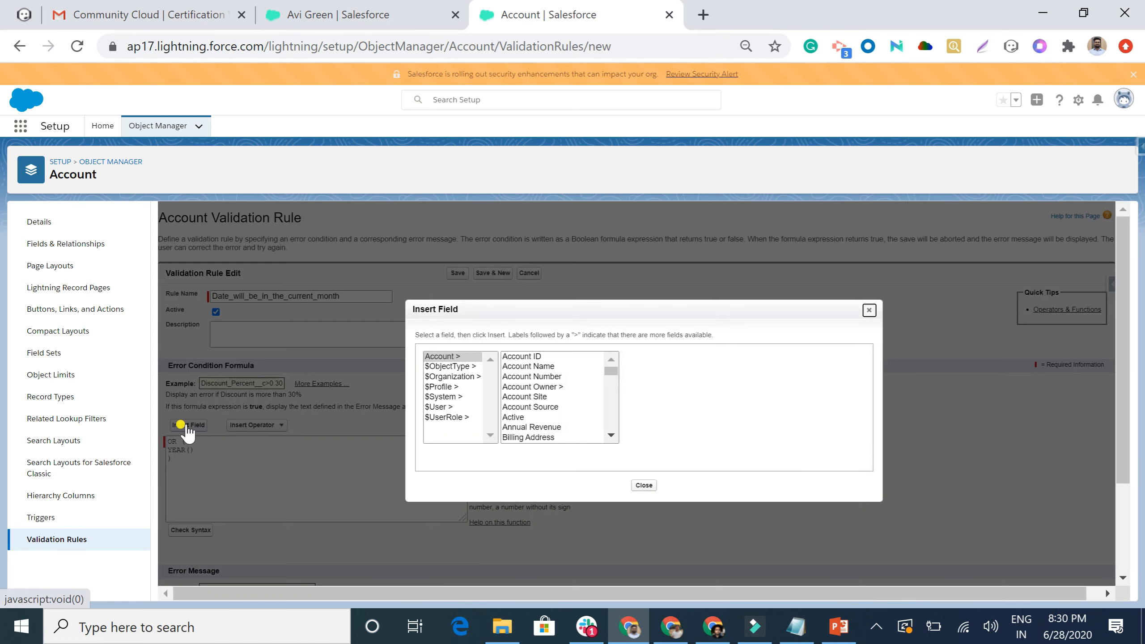
pyautogui.scroll(-10, 527, 409)
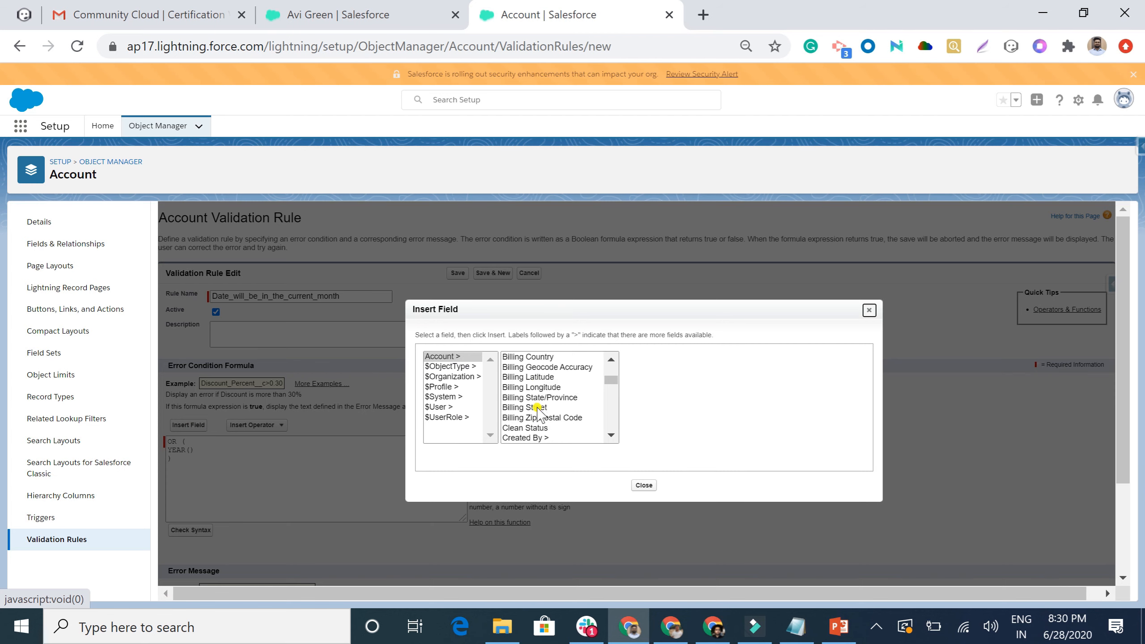
pyautogui.scroll(2, 538, 411)
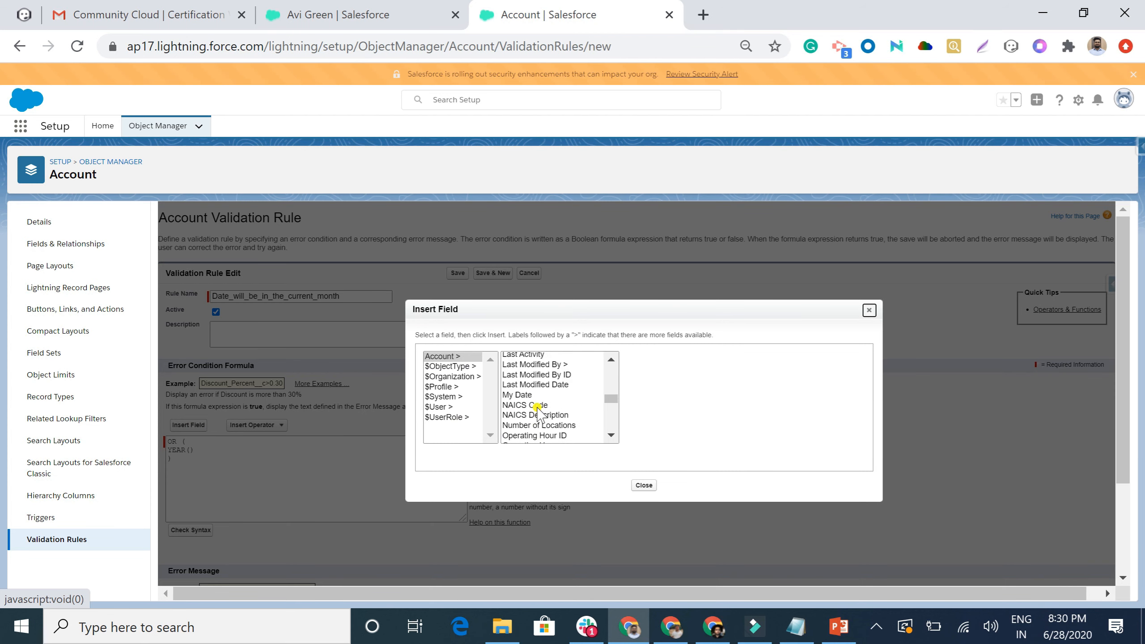
pyautogui.click(526, 394)
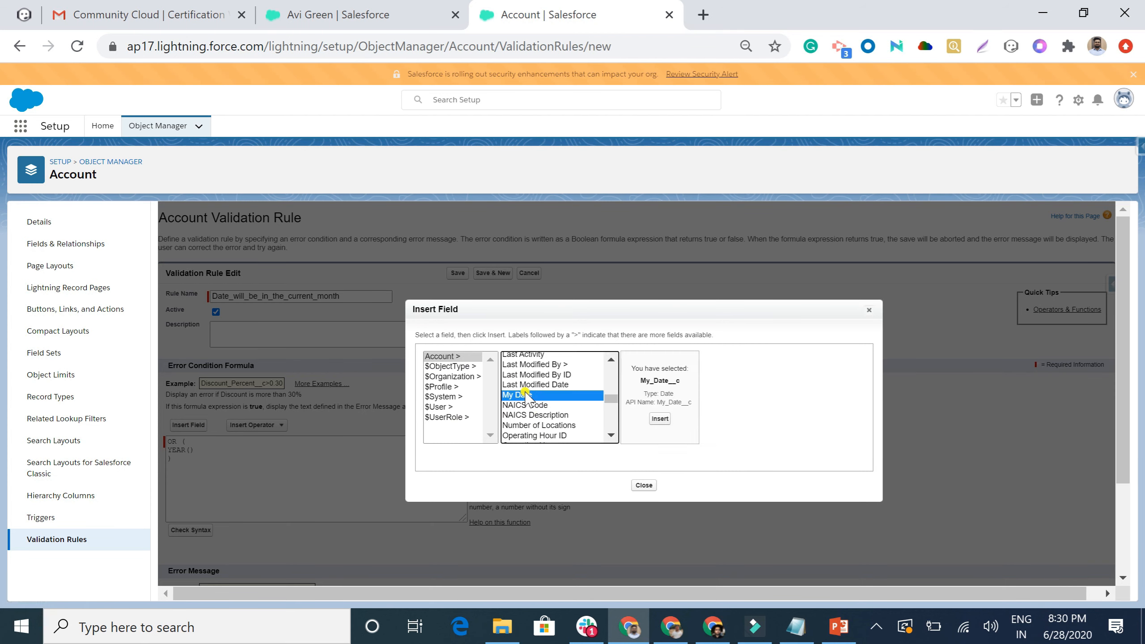
pyautogui.click(660, 418)
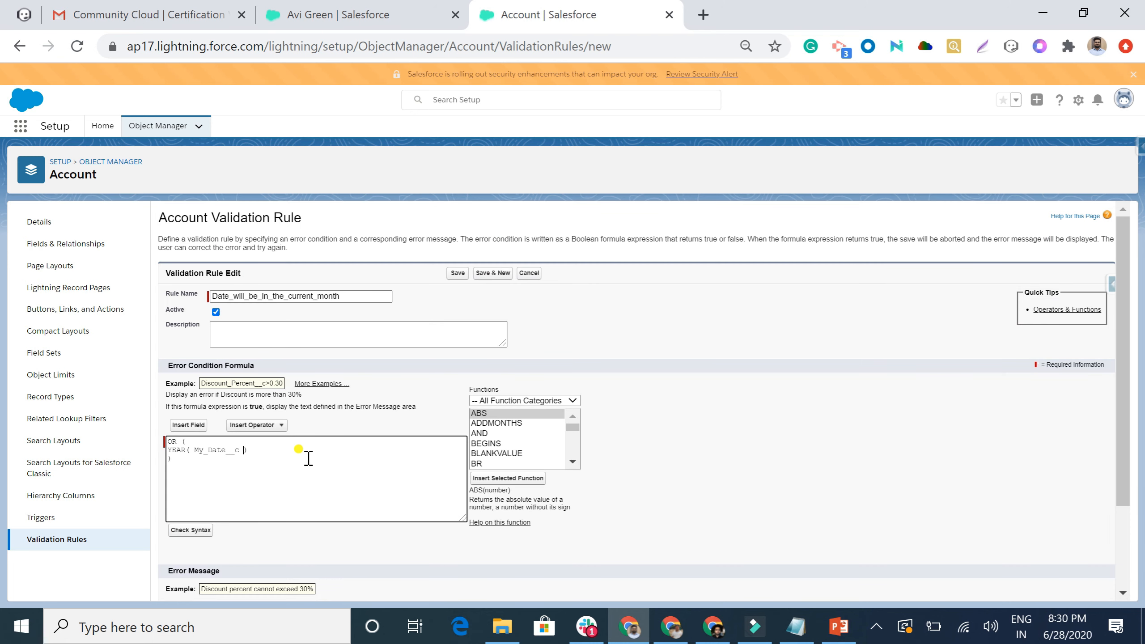
pyautogui.click(257, 452)
pyautogui.write('<>')
pyautogui.write(' YEAR')
pyautogui.write(' ()')
pyautogui.write('TODAY')
pyautogui.write('())')
pyautogui.write(',')
# Add the month comparison MONTH(My_Date__c) <> MONTH(TODAY()) to the formula.
pyautogui.write('MONTH')
pyautogui.write('()')
pyautogui.doubleClick(215, 449)
pyautogui.hotkey('ctrl', 'c')
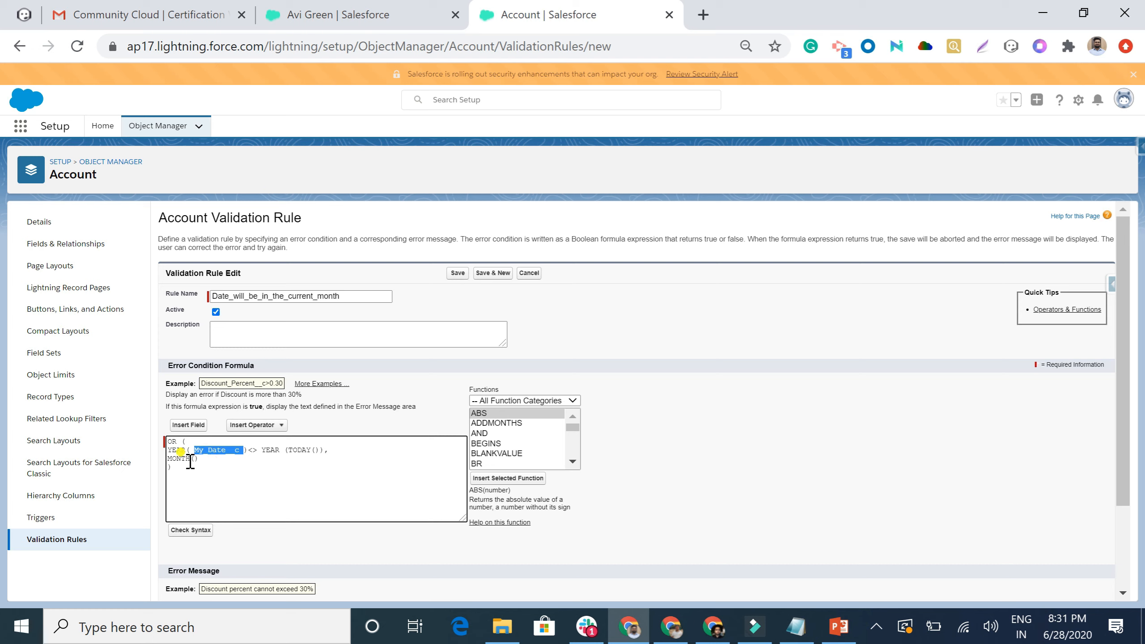
pyautogui.click(195, 458)
pyautogui.hotkey('ctrl', 'v')
pyautogui.click(255, 459)
pyautogui.write('<> MONTH')
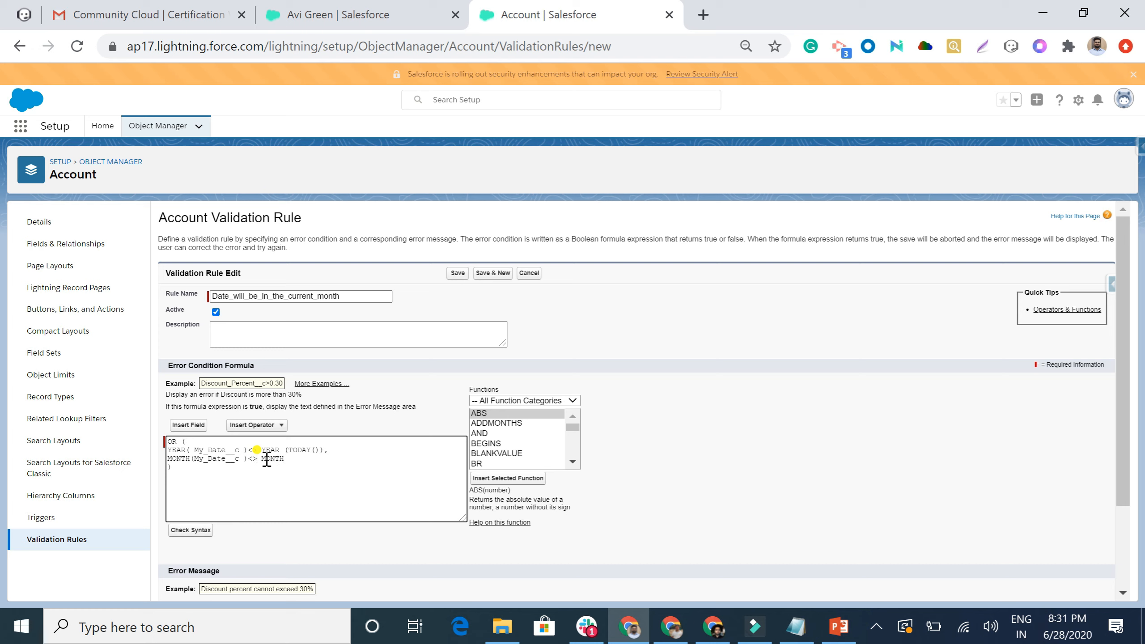
pyautogui.write(' ()')
pyautogui.press('Left')
pyautogui.write('TODAY')
# Check the formula syntax, add the error message 'DATE must be in the current month', and save.
pyautogui.click(188, 530)
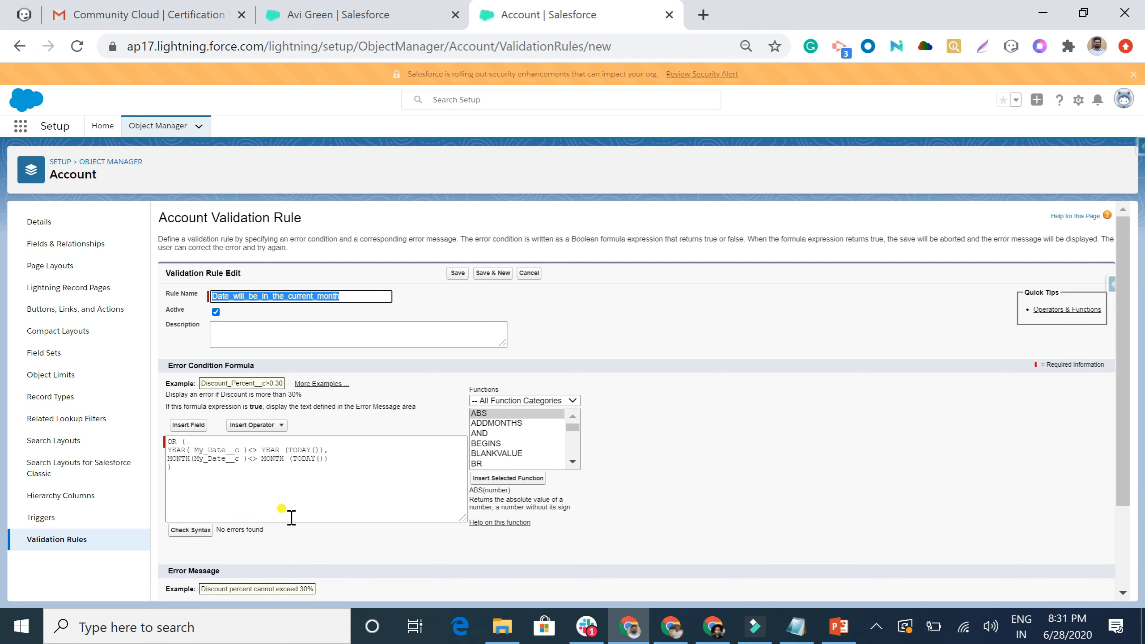
pyautogui.scroll(-3, 291, 518)
pyautogui.click(263, 517)
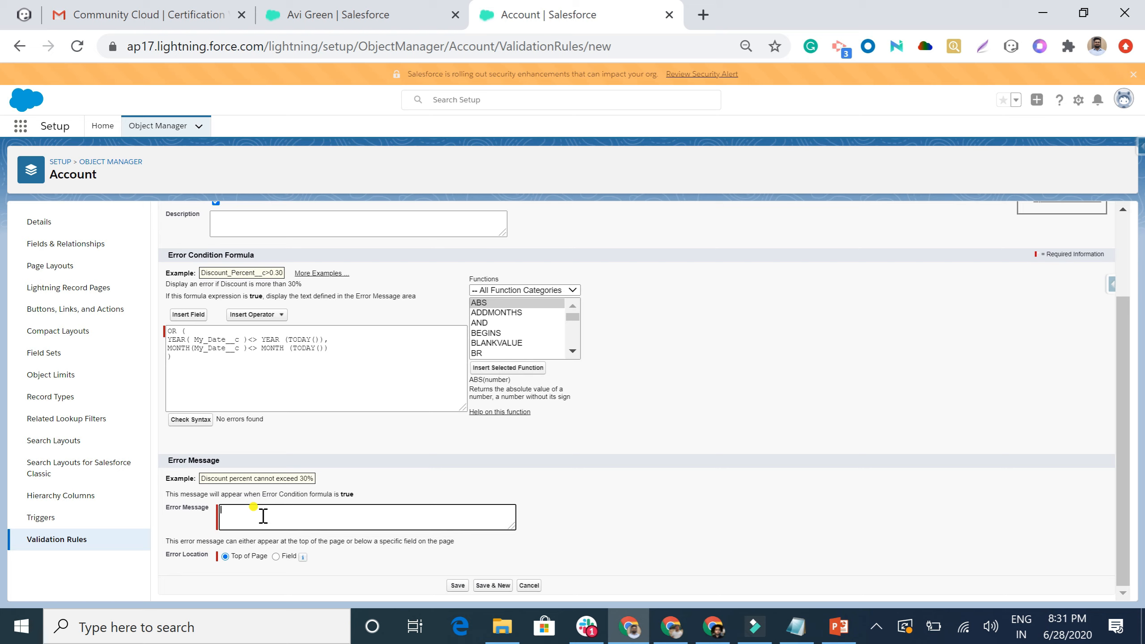
pyautogui.write('DATE must be in the current month')
pyautogui.click(457, 585)
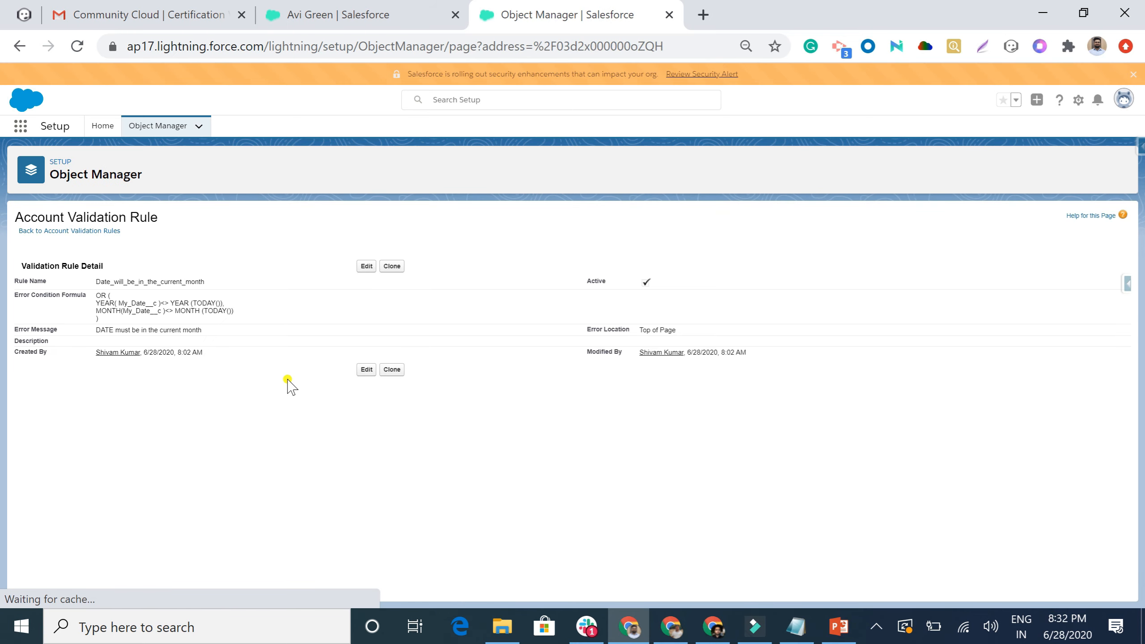
# From All Accounts, open Burlington Textiles Corp of America's details and find the empty My Date field.
pyautogui.click(330, 17)
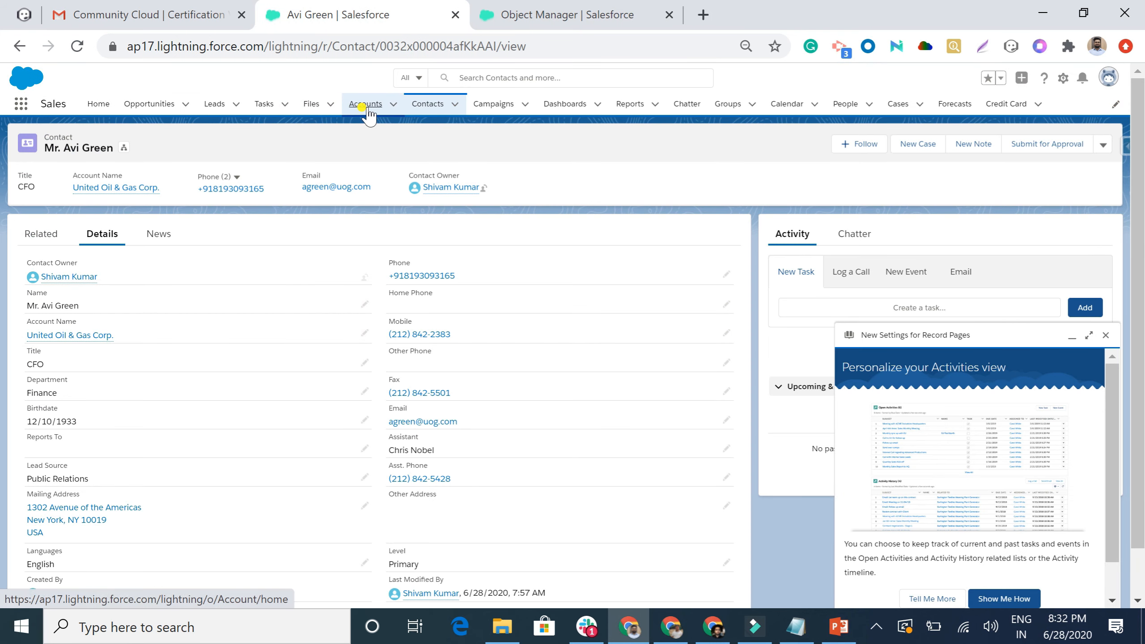
pyautogui.click(363, 106)
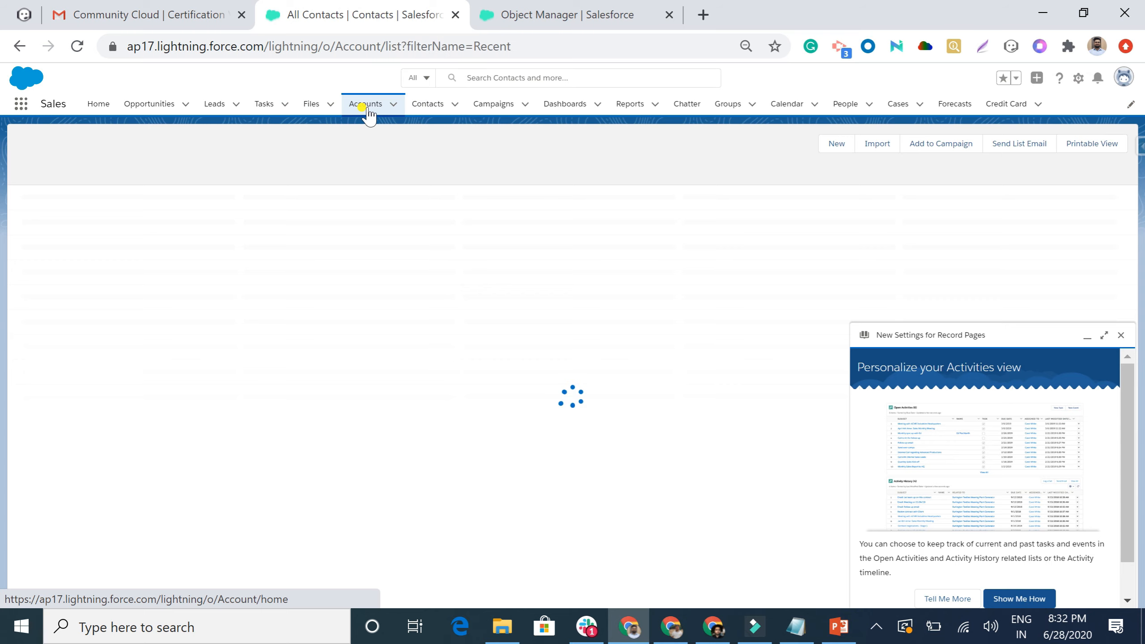
pyautogui.click(1120, 335)
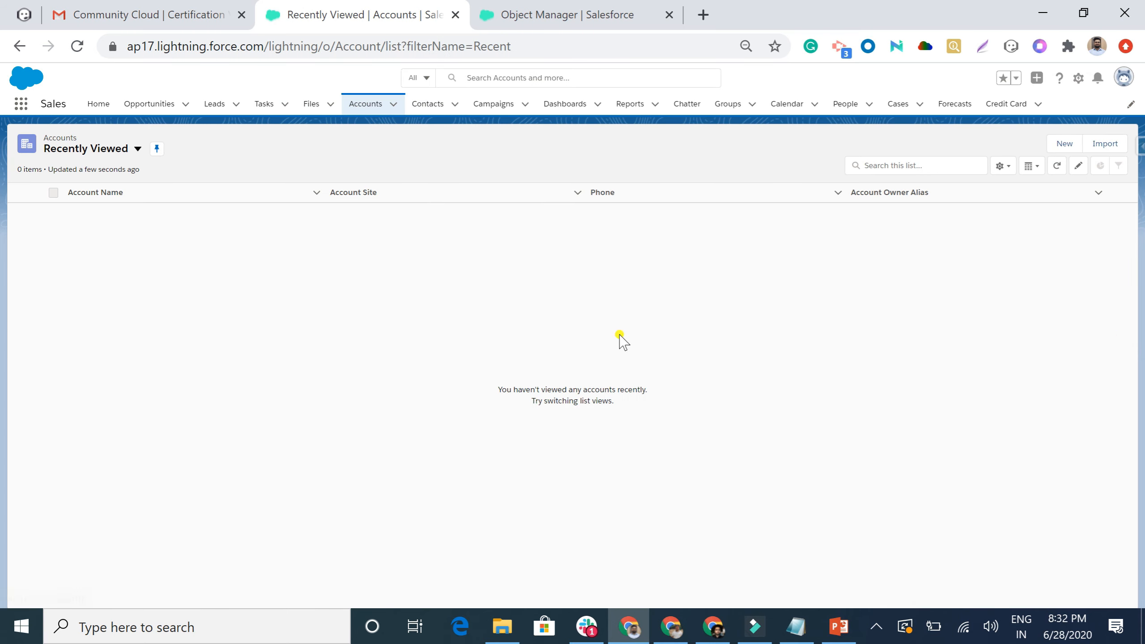
pyautogui.click(88, 151)
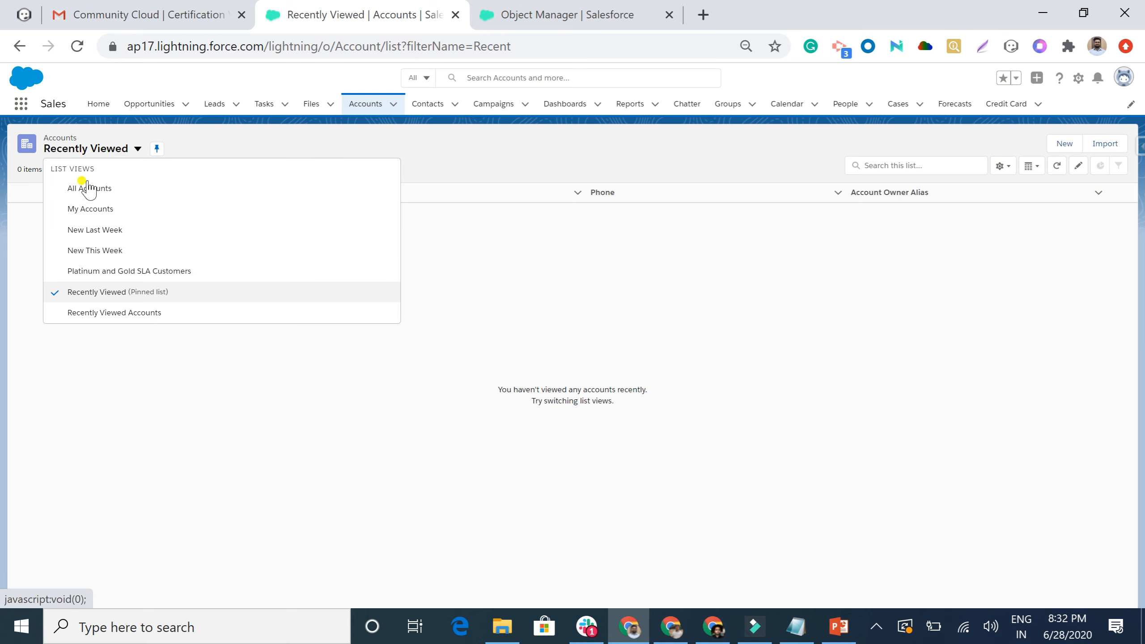
pyautogui.click(89, 188)
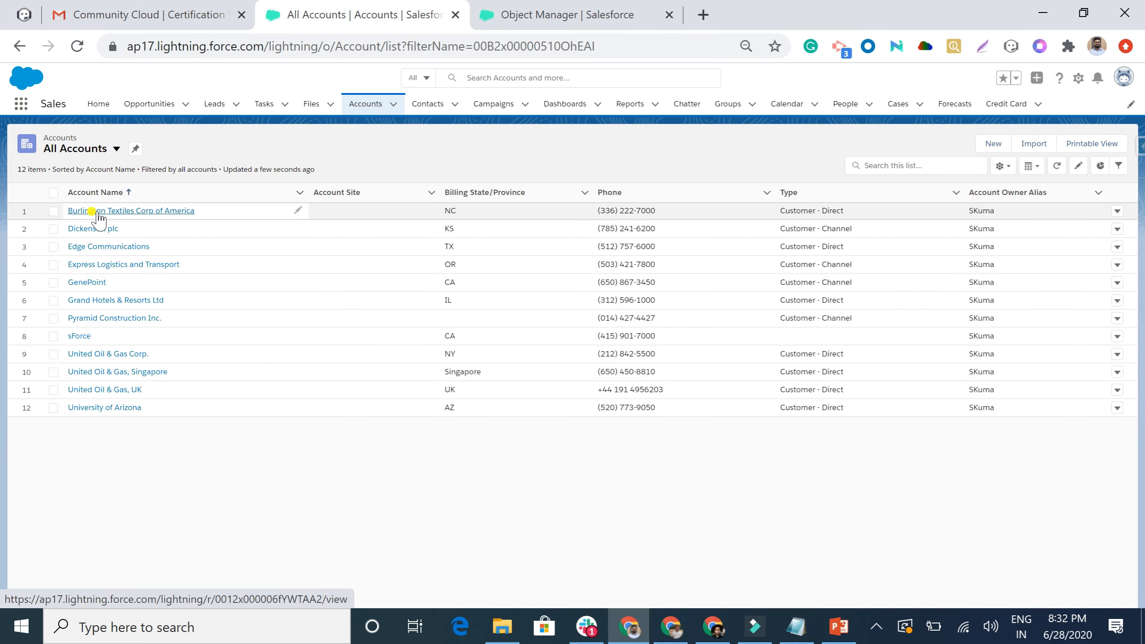
pyautogui.click(98, 212)
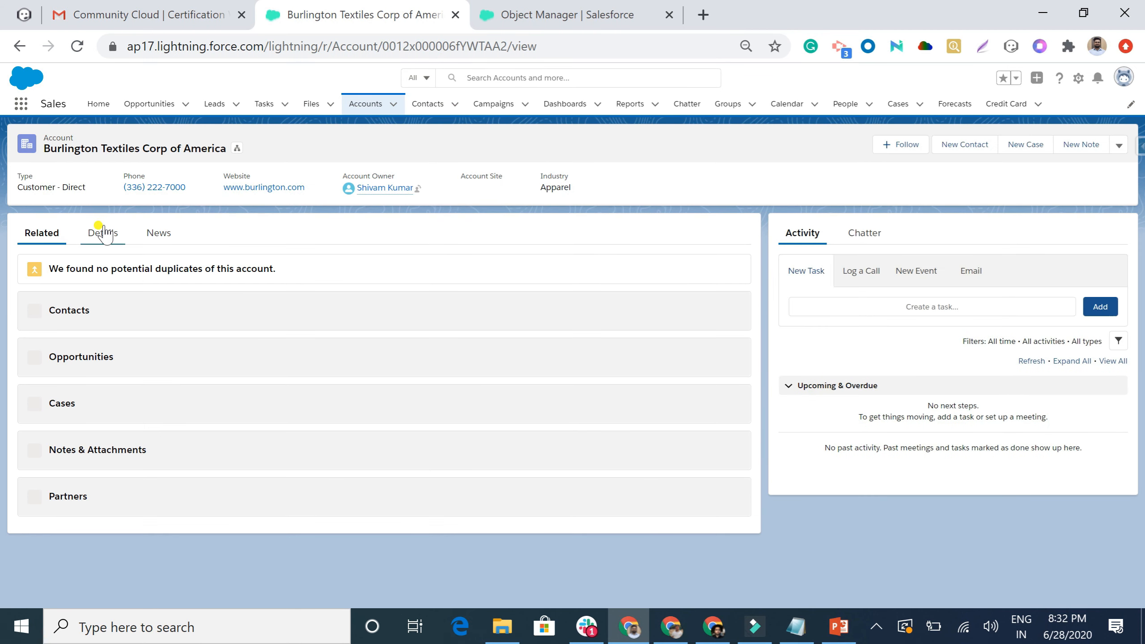
pyautogui.click(102, 233)
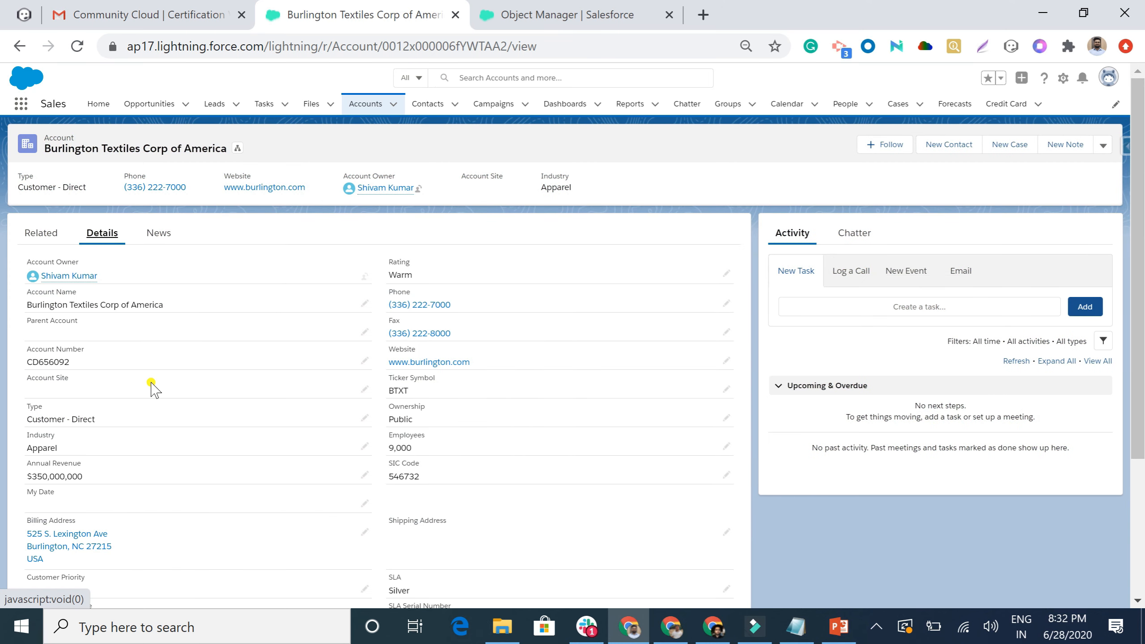
pyautogui.scroll(-4, 151, 387)
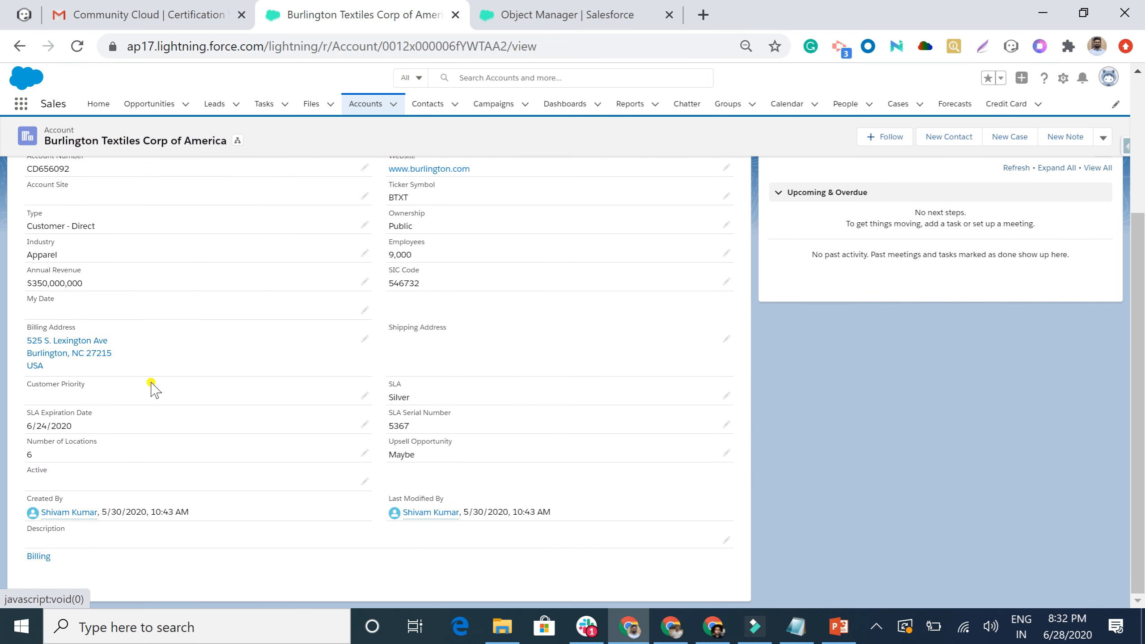
pyautogui.scroll(1, 151, 387)
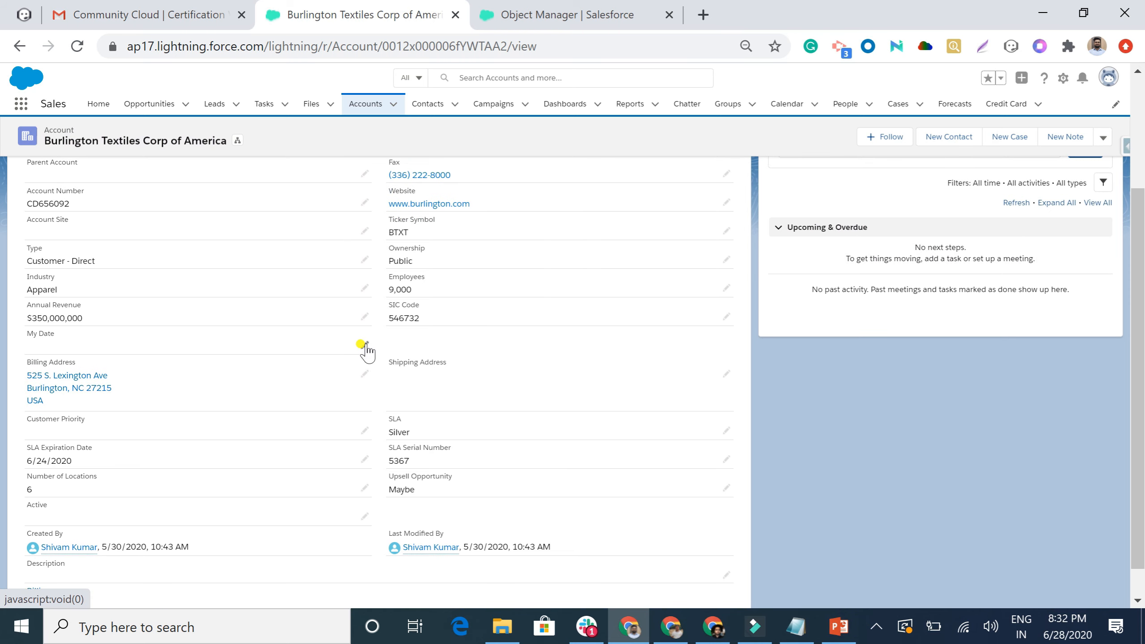
# Set My Date to June 4, 2019 and save, triggering the current-month error.
pyautogui.click(365, 344)
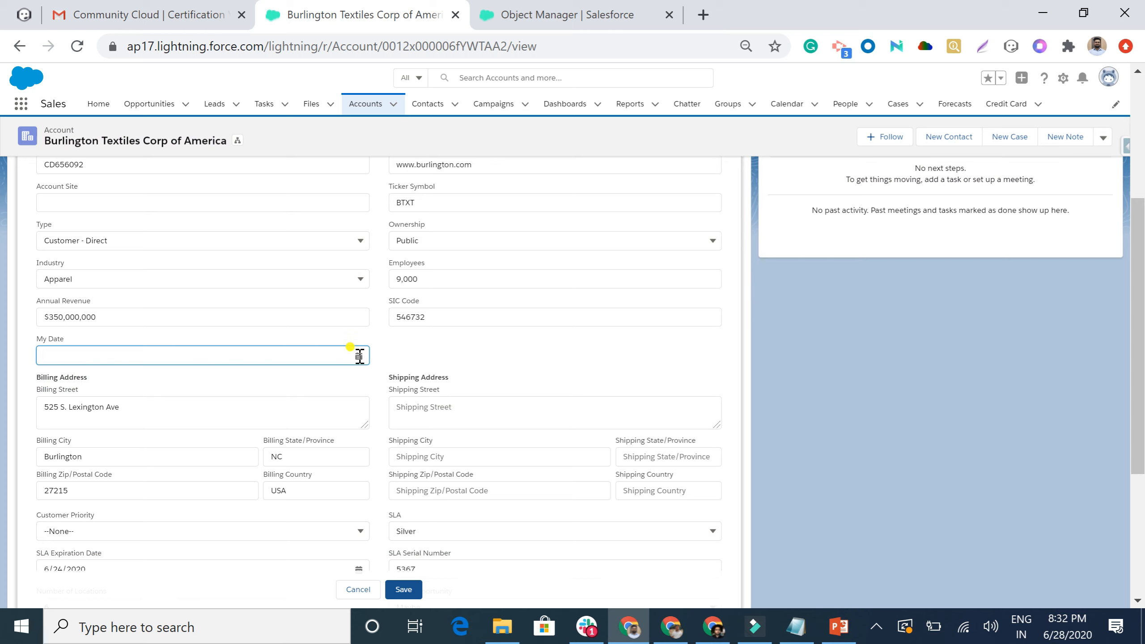
pyautogui.click(359, 356)
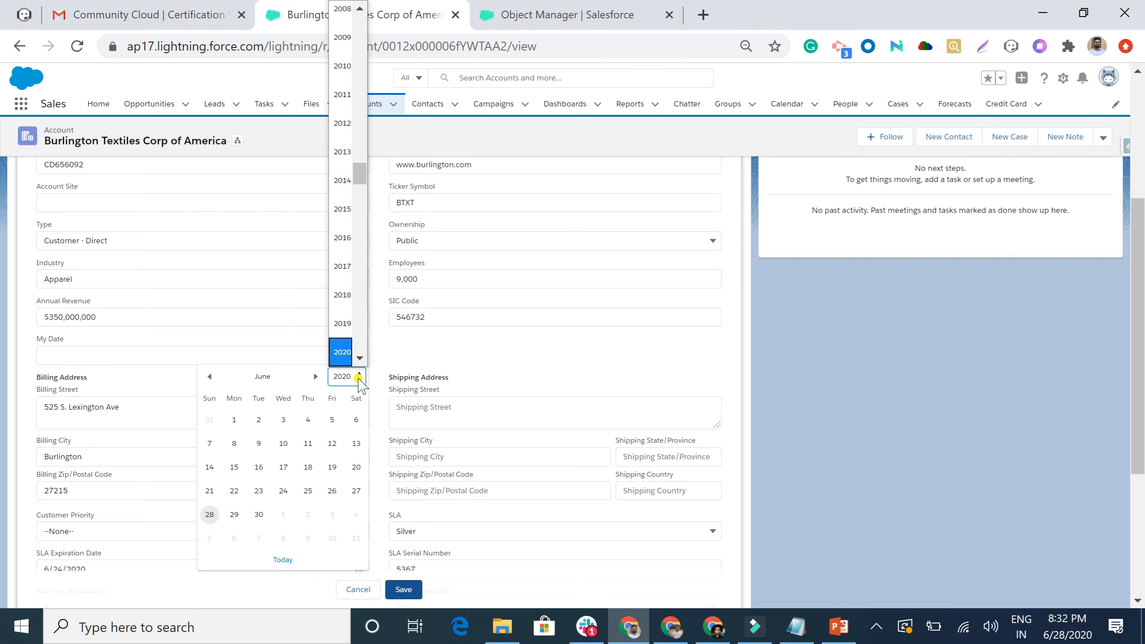
pyautogui.click(344, 323)
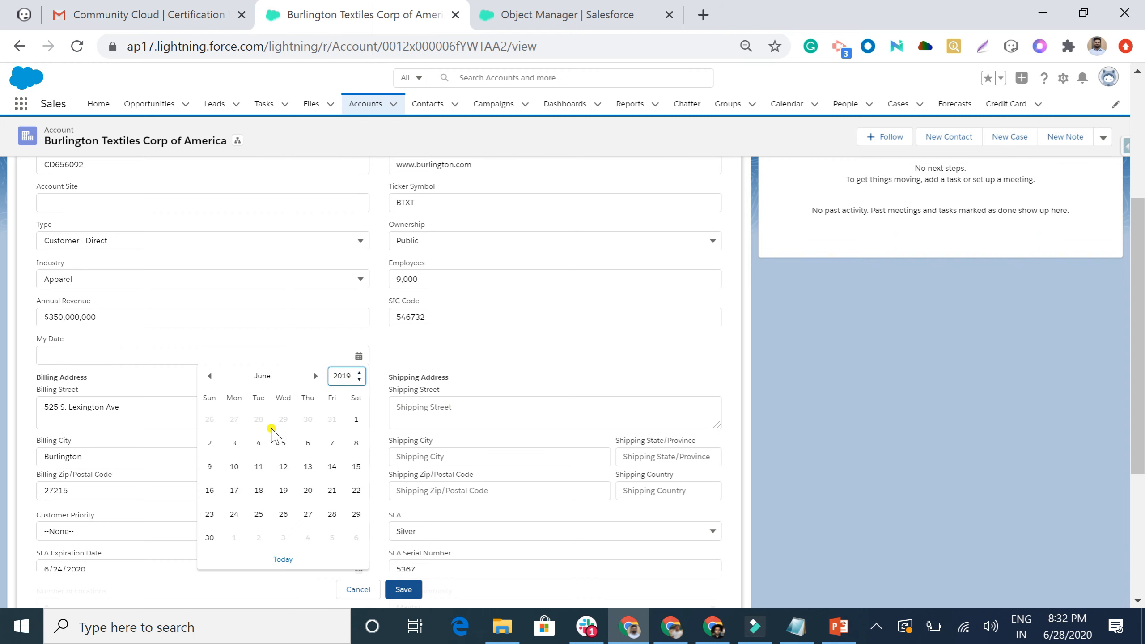
pyautogui.click(259, 441)
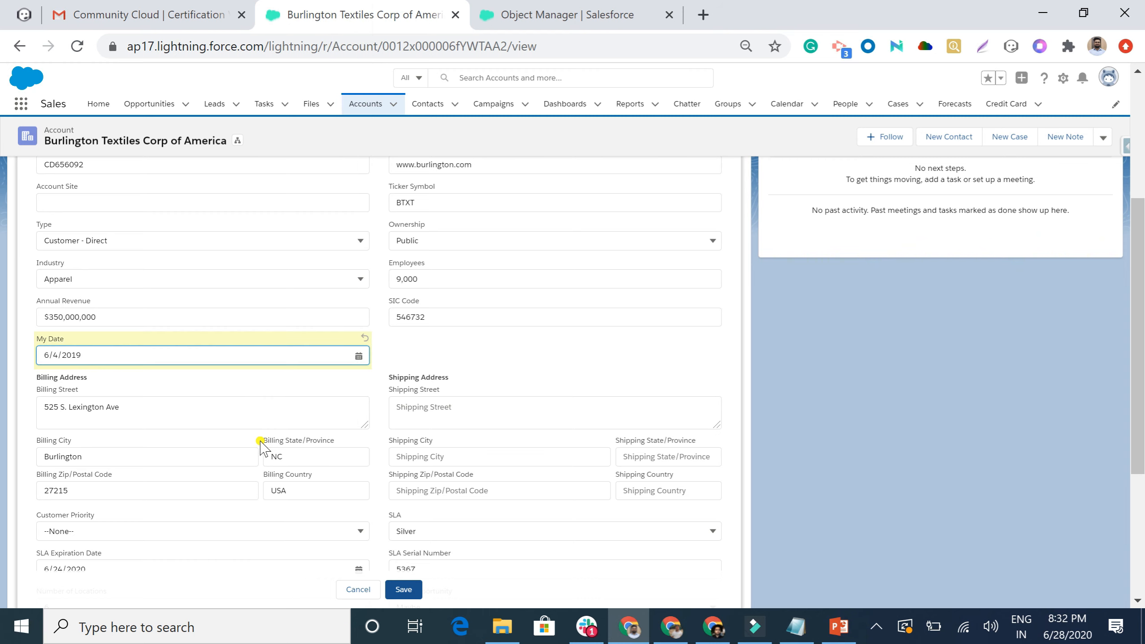
pyautogui.click(402, 590)
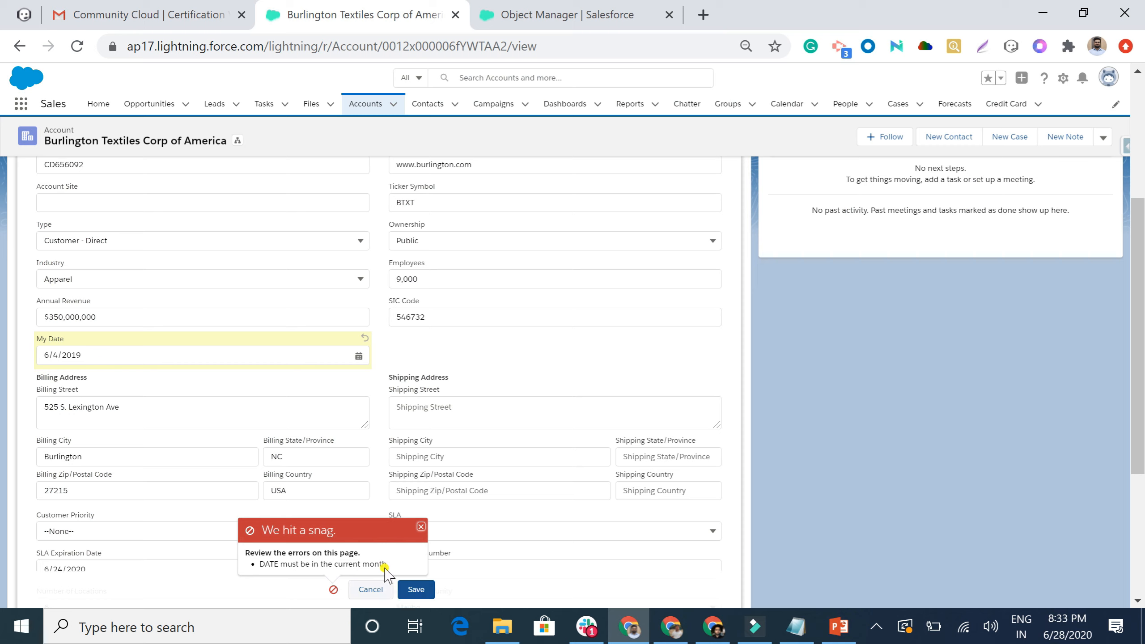
# Save My Date as June 29, 2020, which passes the rule, then return to the PowerPoint deck.
pyautogui.click(359, 356)
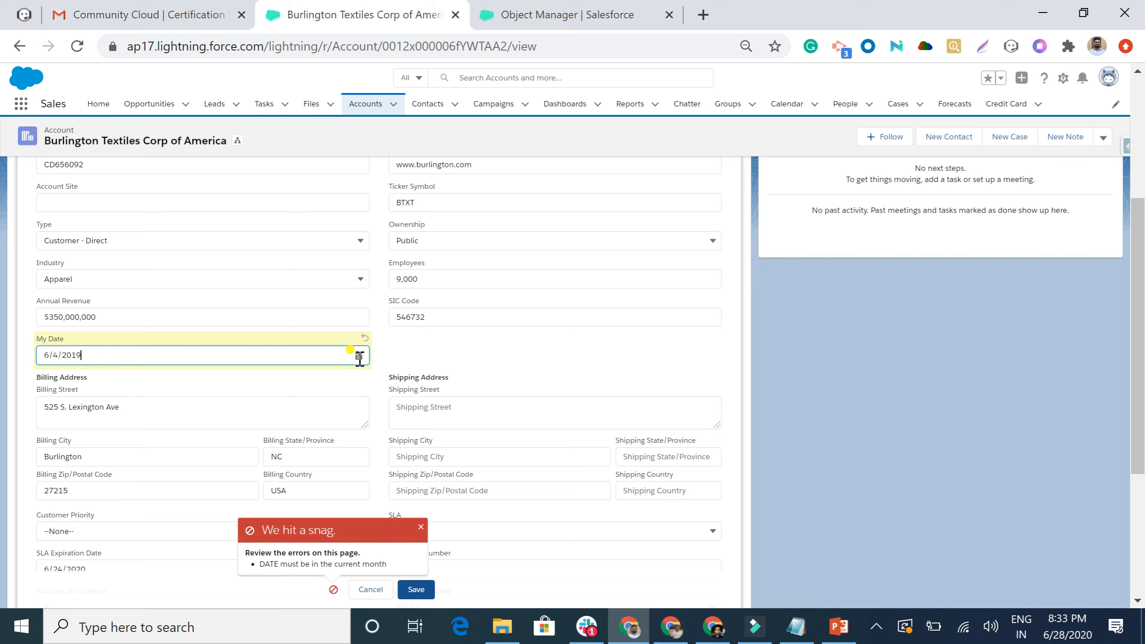
pyautogui.click(359, 377)
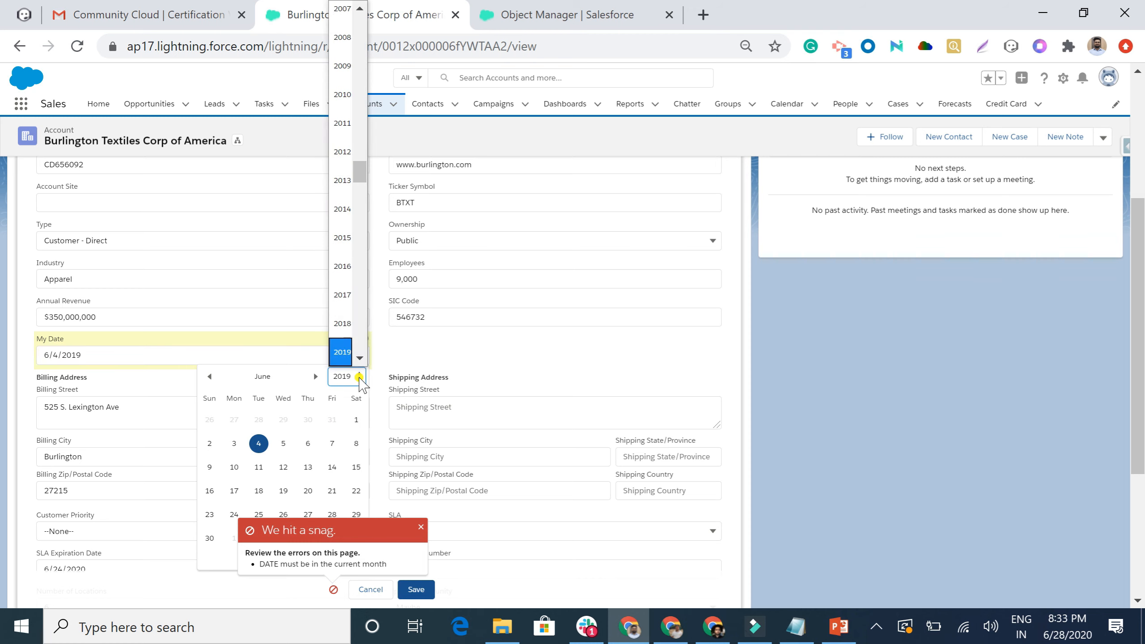
pyautogui.scroll(-1, 347, 347)
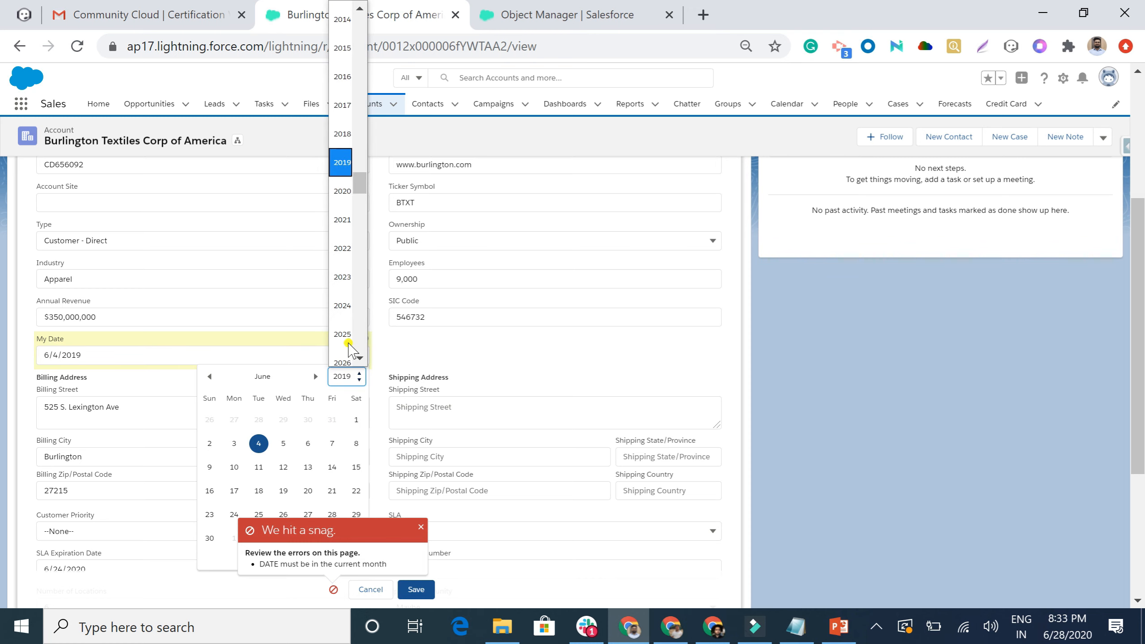
pyautogui.click(341, 221)
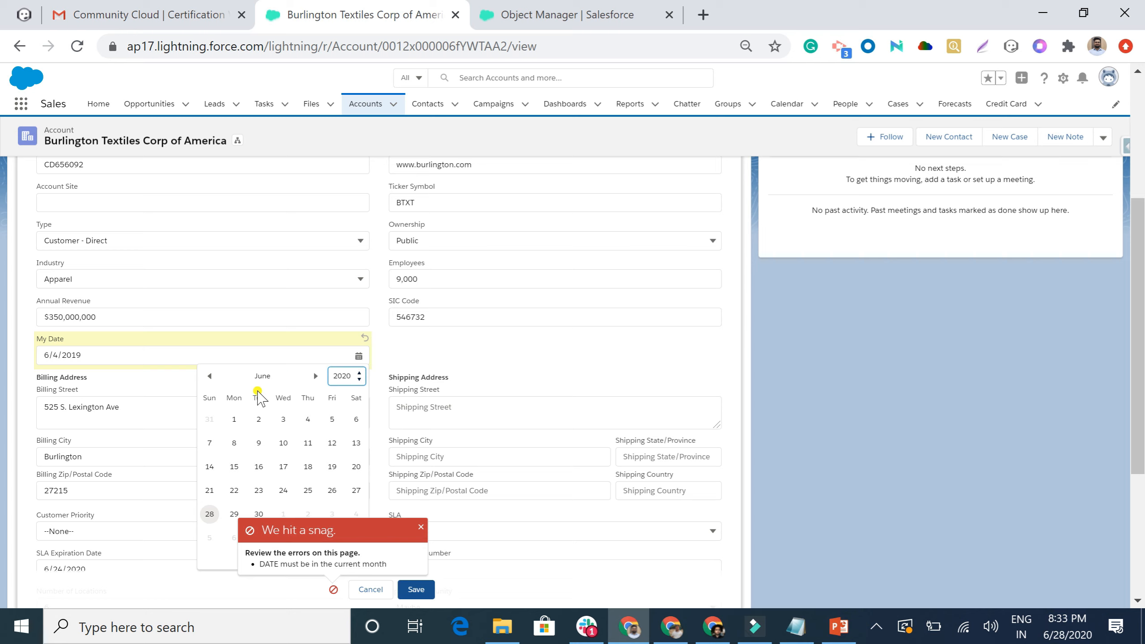
pyautogui.click(233, 514)
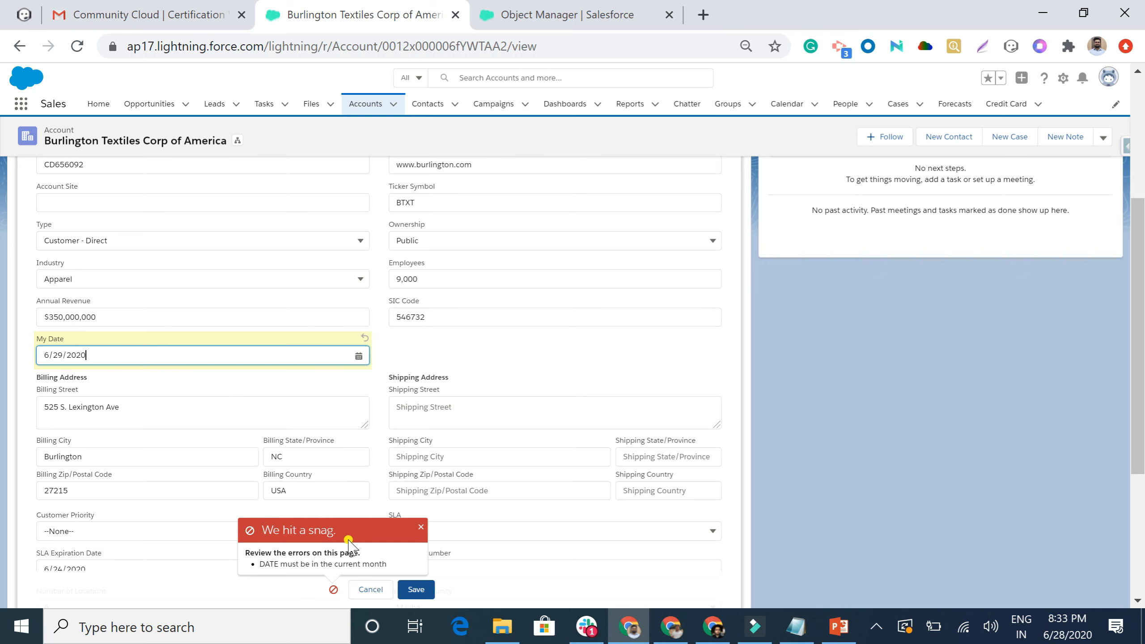
pyautogui.click(417, 590)
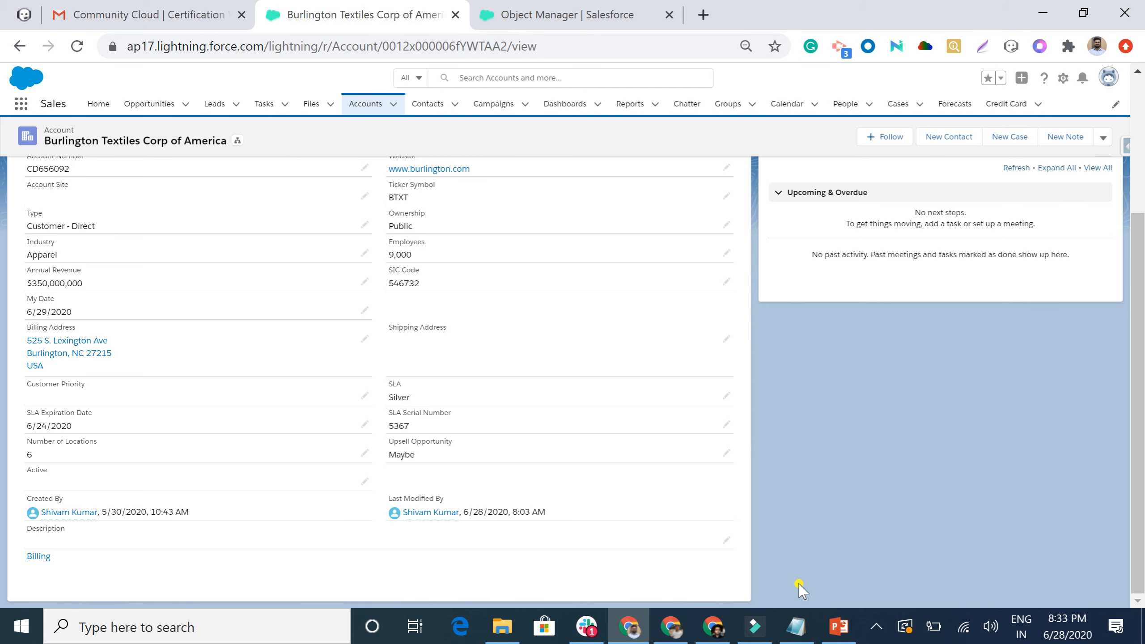
pyautogui.click(839, 627)
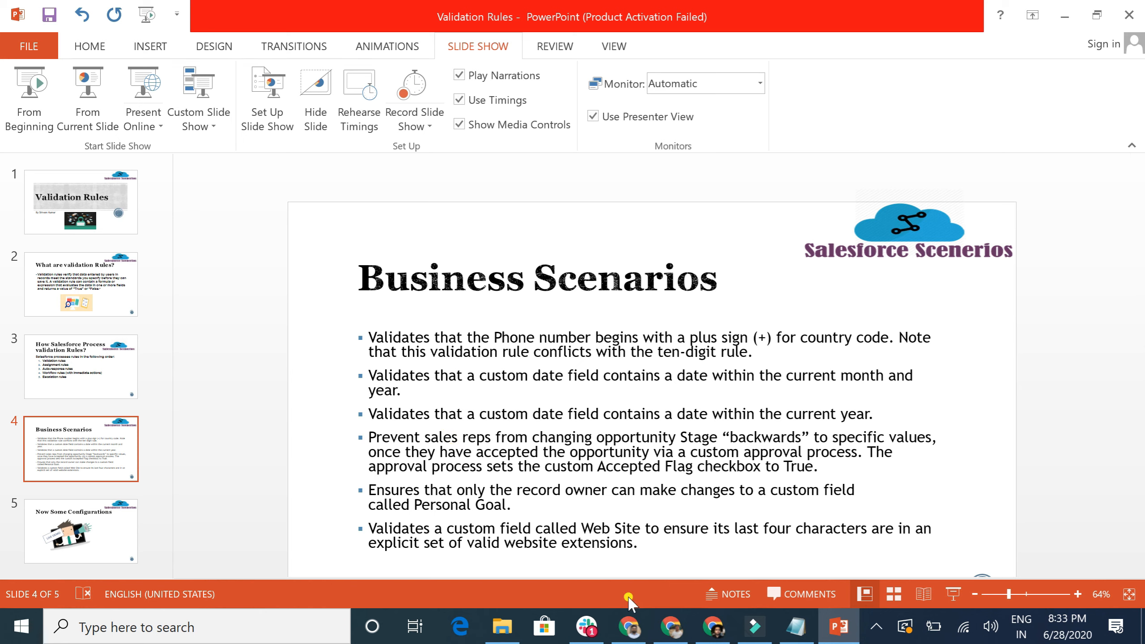
# Switch back to Chrome showing the Burlington Textiles Corp of America account record.
pyautogui.click(629, 626)
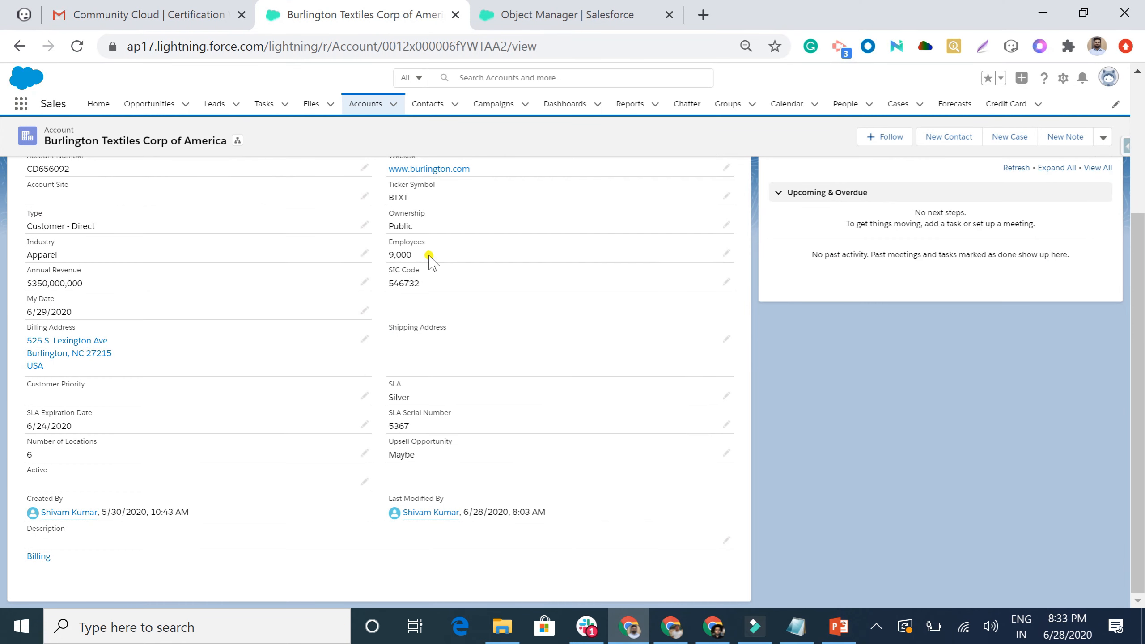
# In Object Manager, find the Lead object via 'lead' and open its empty Validation Rules list.
pyautogui.click(584, 6)
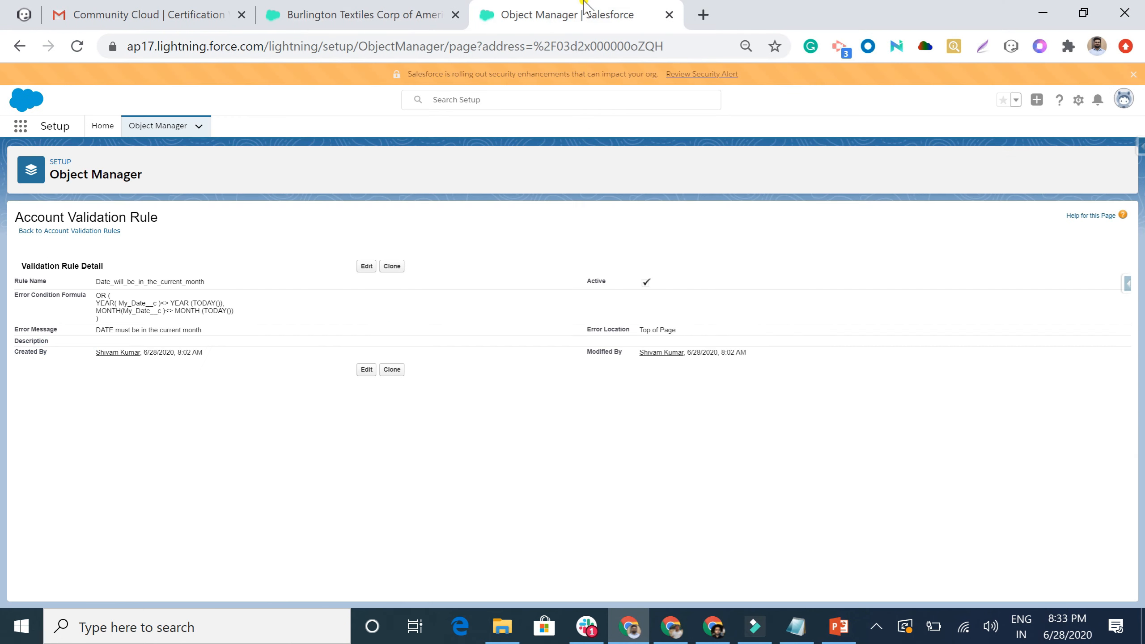
pyautogui.click(158, 128)
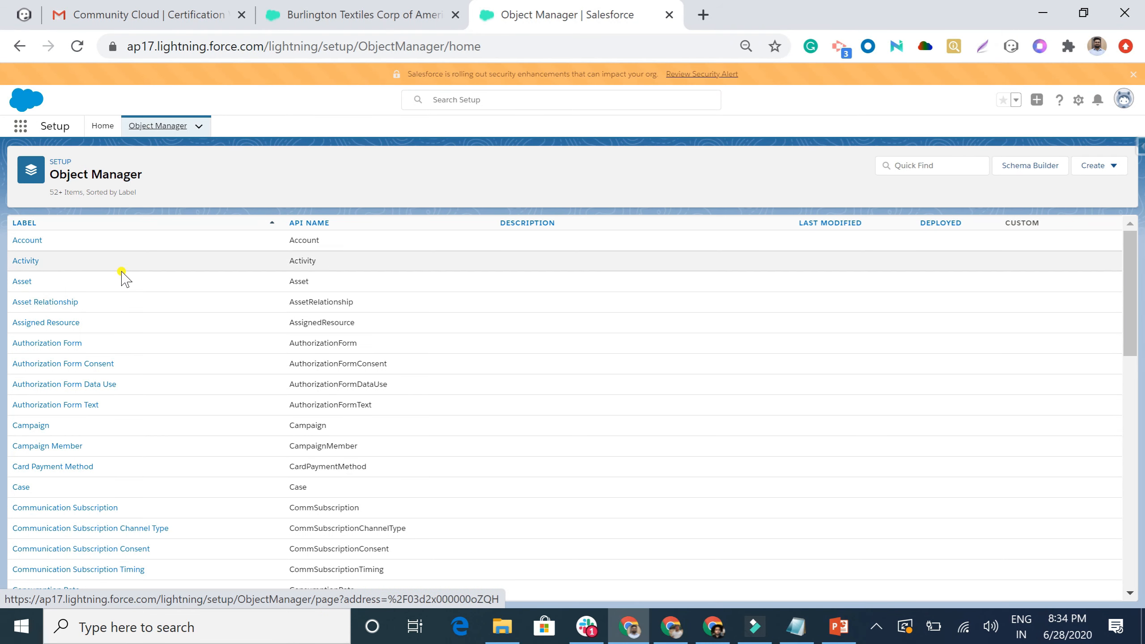
pyautogui.click(932, 167)
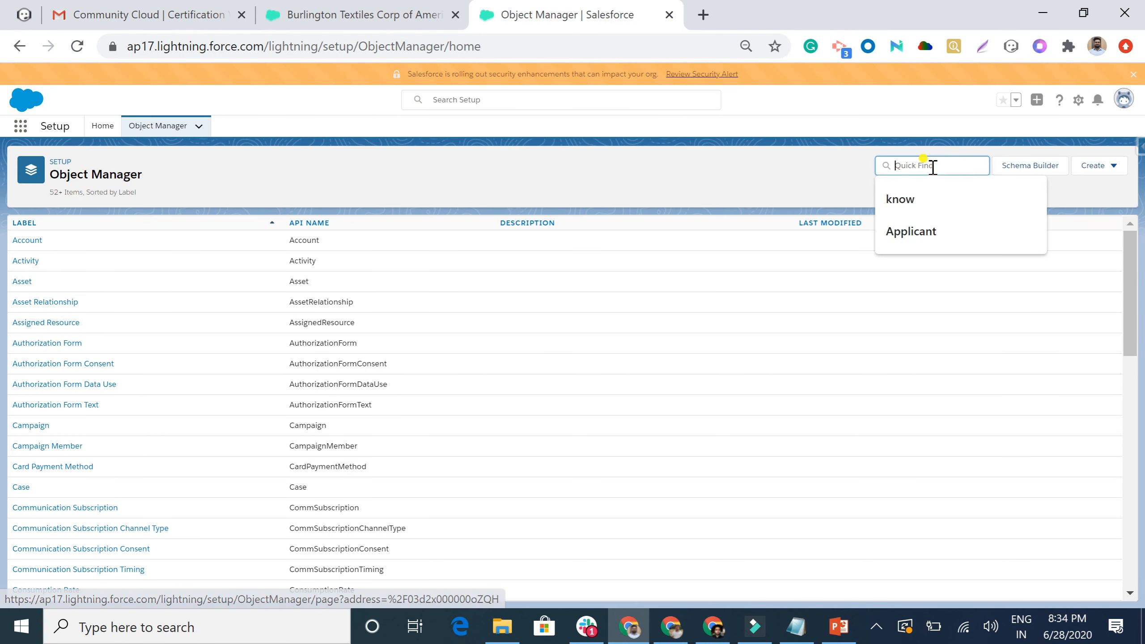
pyautogui.write('lead')
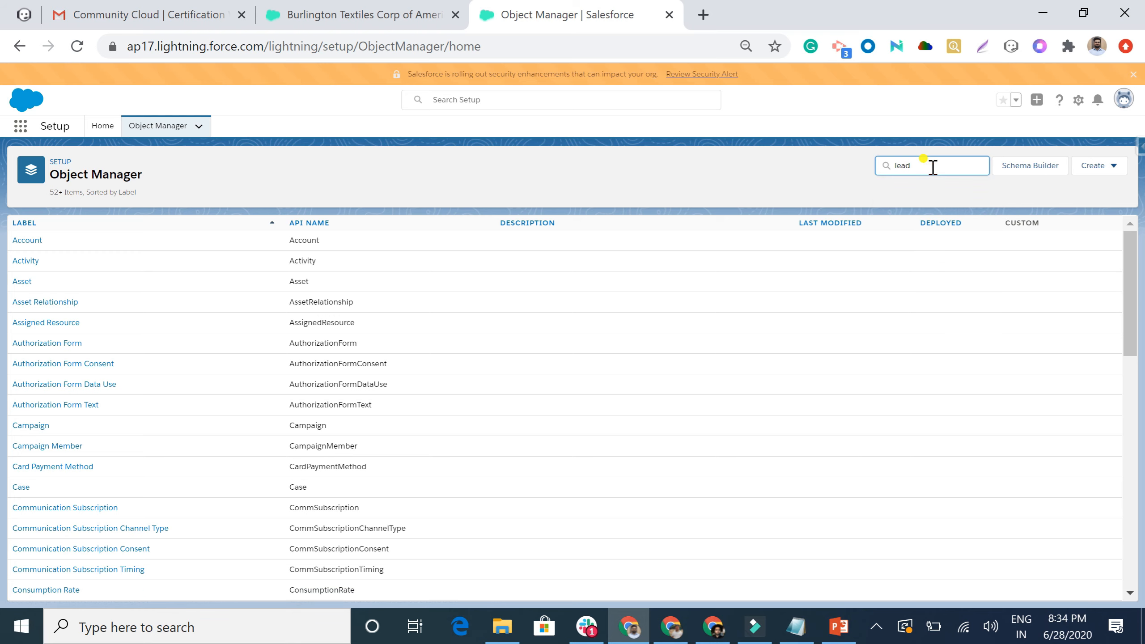
pyautogui.click(20, 239)
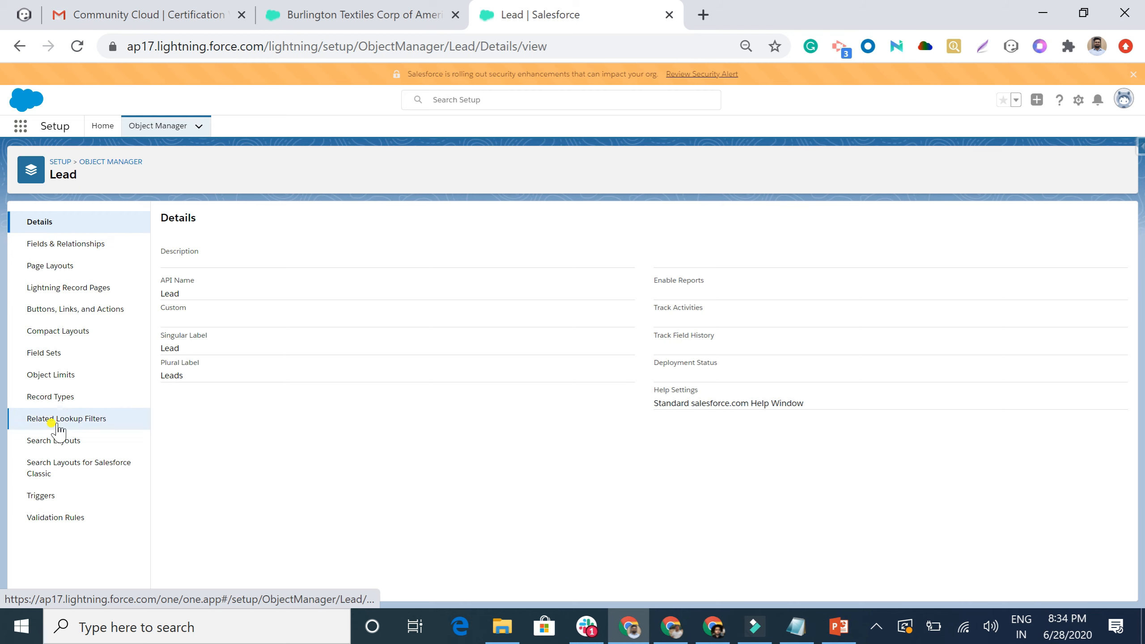
pyautogui.click(53, 518)
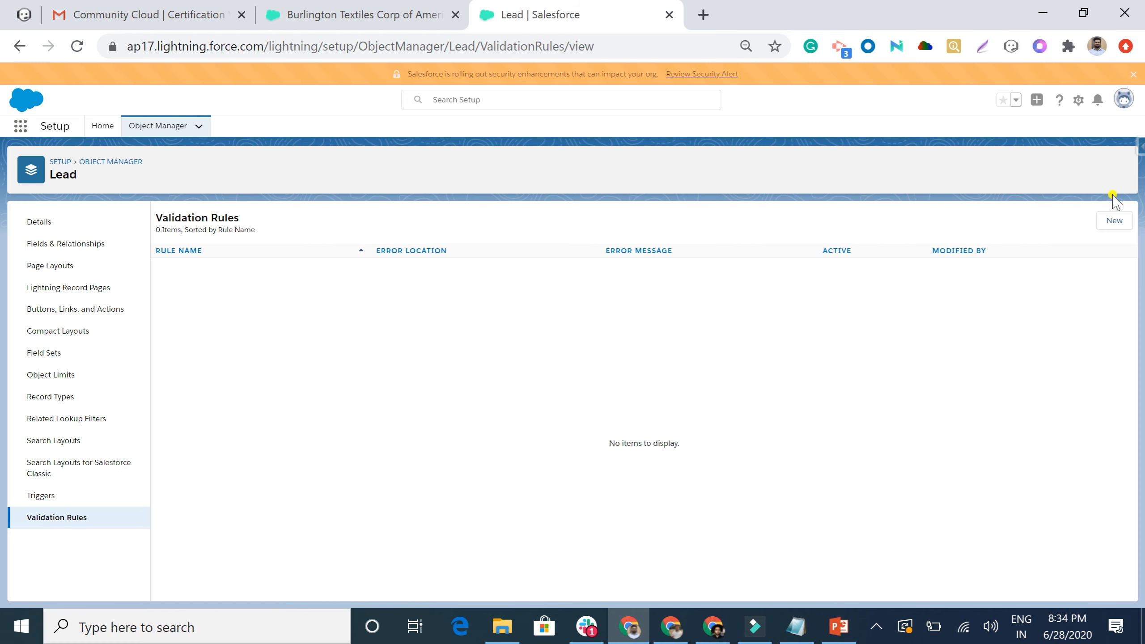
# Create a new Lead rule named Date_must_be_in_the_current_year and begin its formula with YEAR().
pyautogui.click(1115, 220)
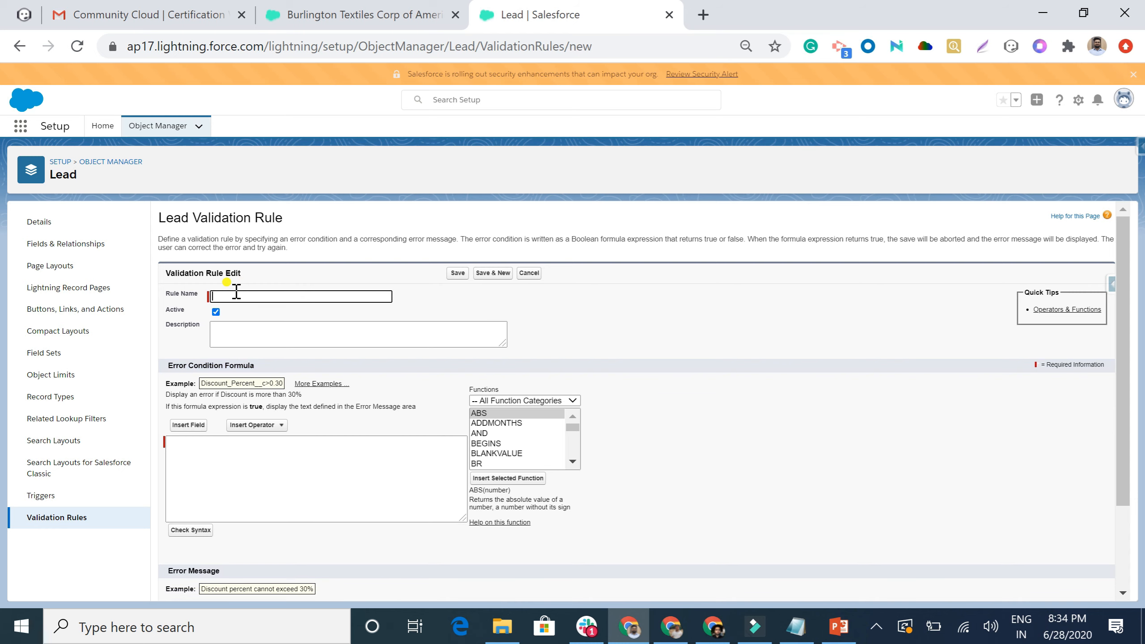
pyautogui.write('Date must be in the current year')
pyautogui.click(182, 457)
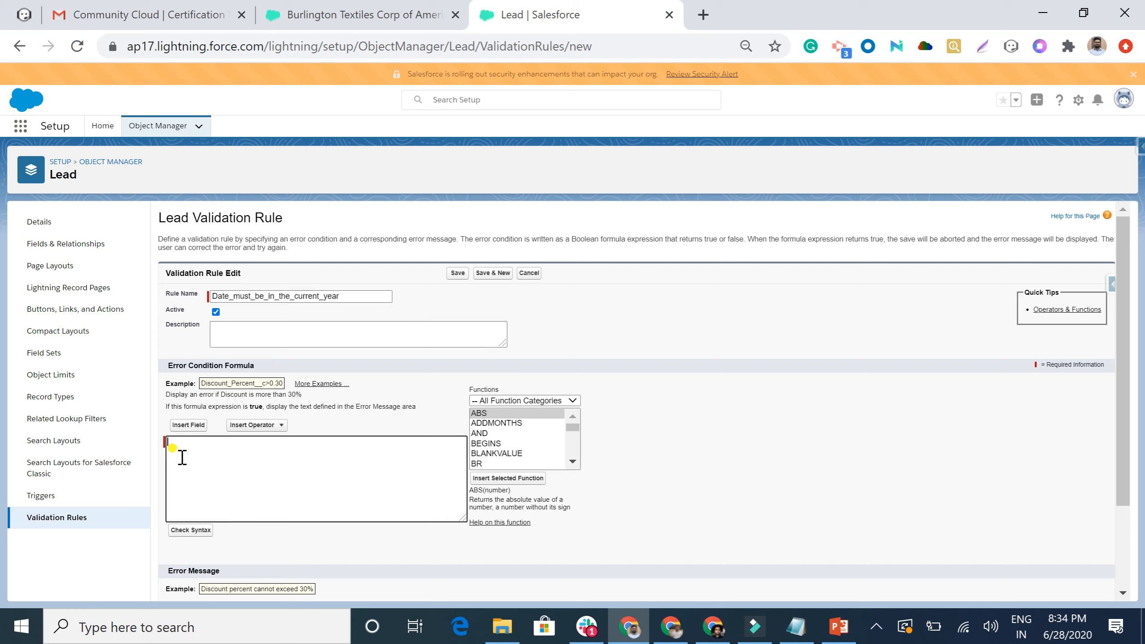
pyautogui.write('YEAR()')
# Complete the formula as YEAR( My_Date__c ) <> YEAR (TODAY()) and verify it has no syntax errors.
pyautogui.click(184, 425)
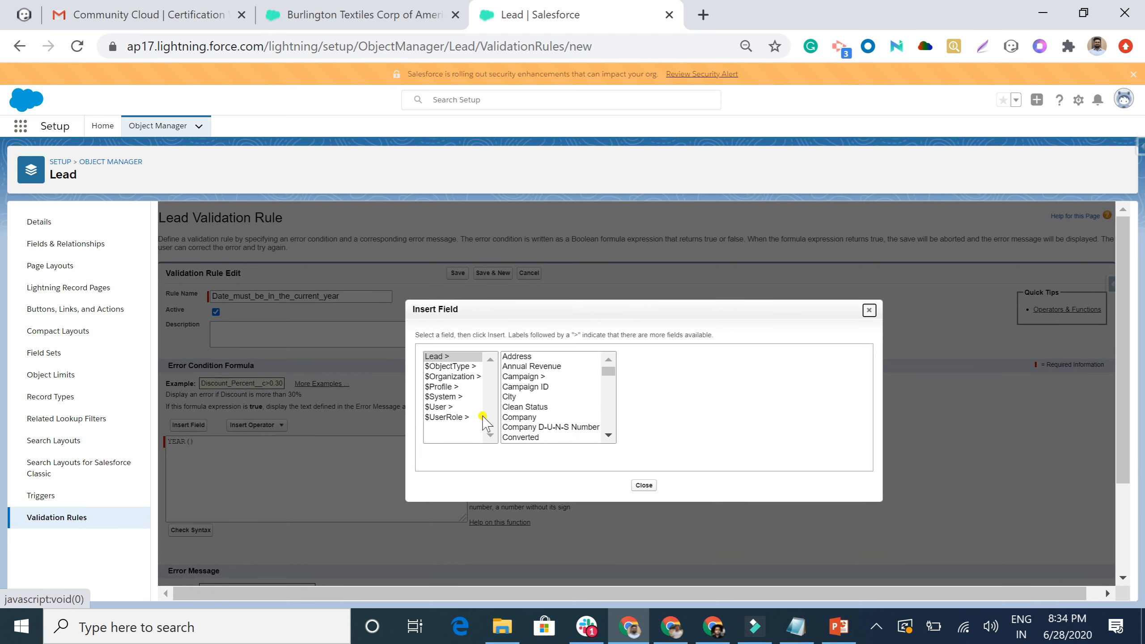
pyautogui.scroll(-2, 547, 399)
pyautogui.scroll(-6, 547, 396)
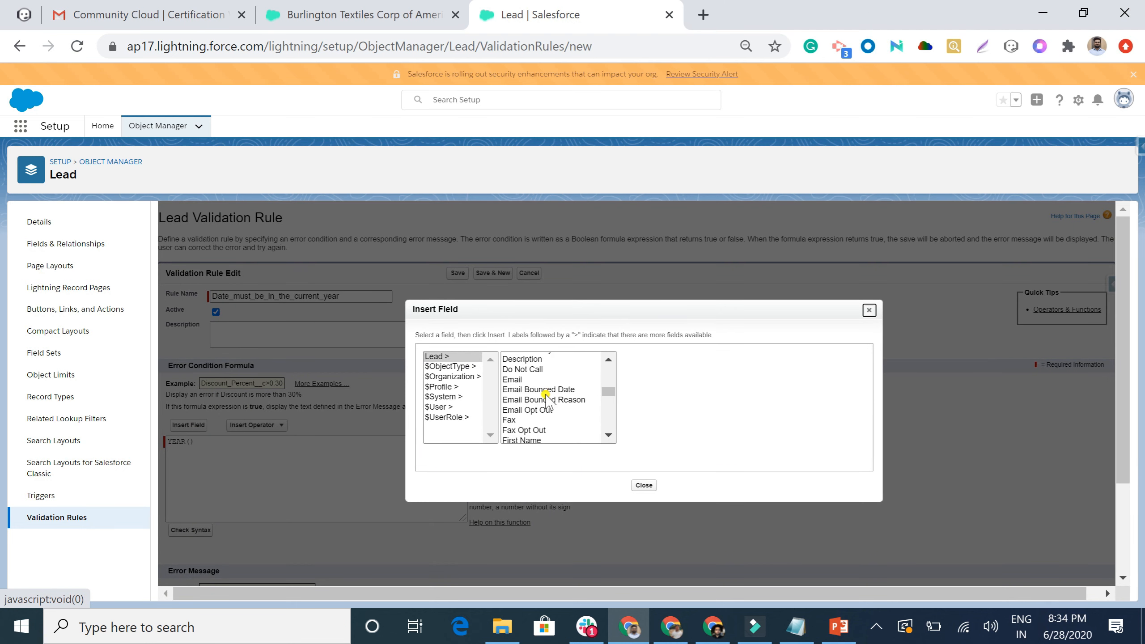
pyautogui.scroll(-3, 547, 396)
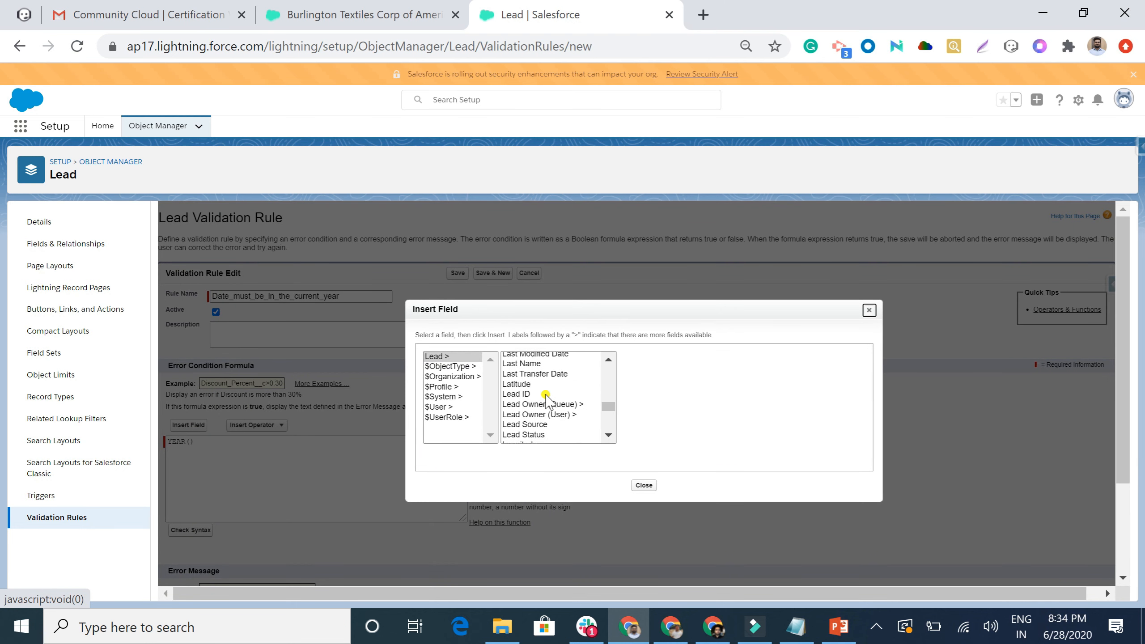
pyautogui.click(516, 391)
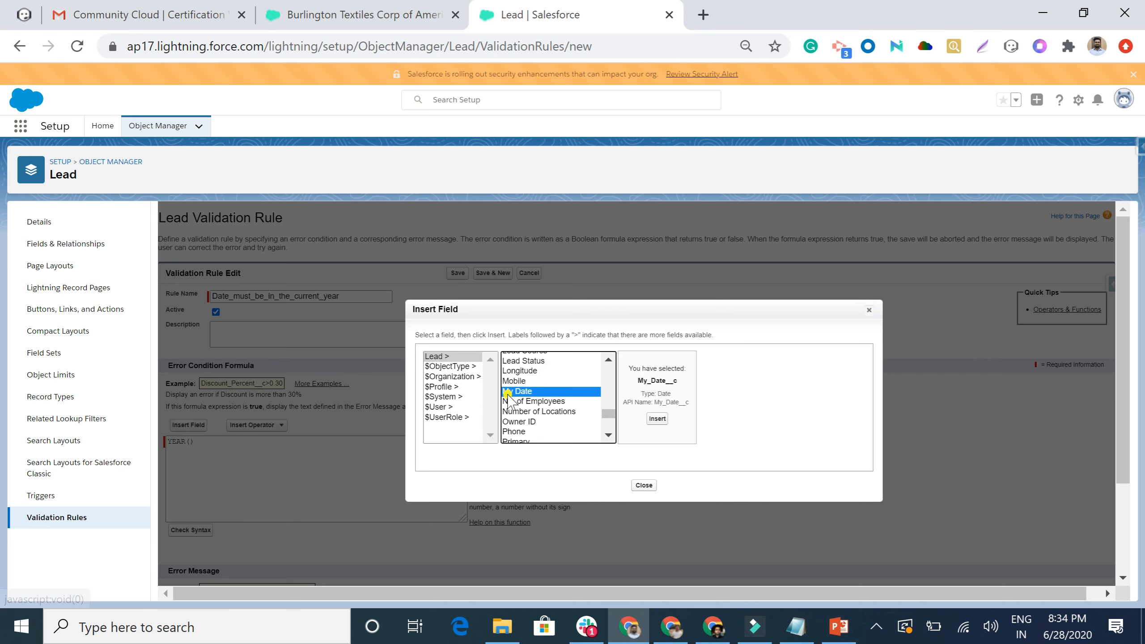
pyautogui.click(657, 419)
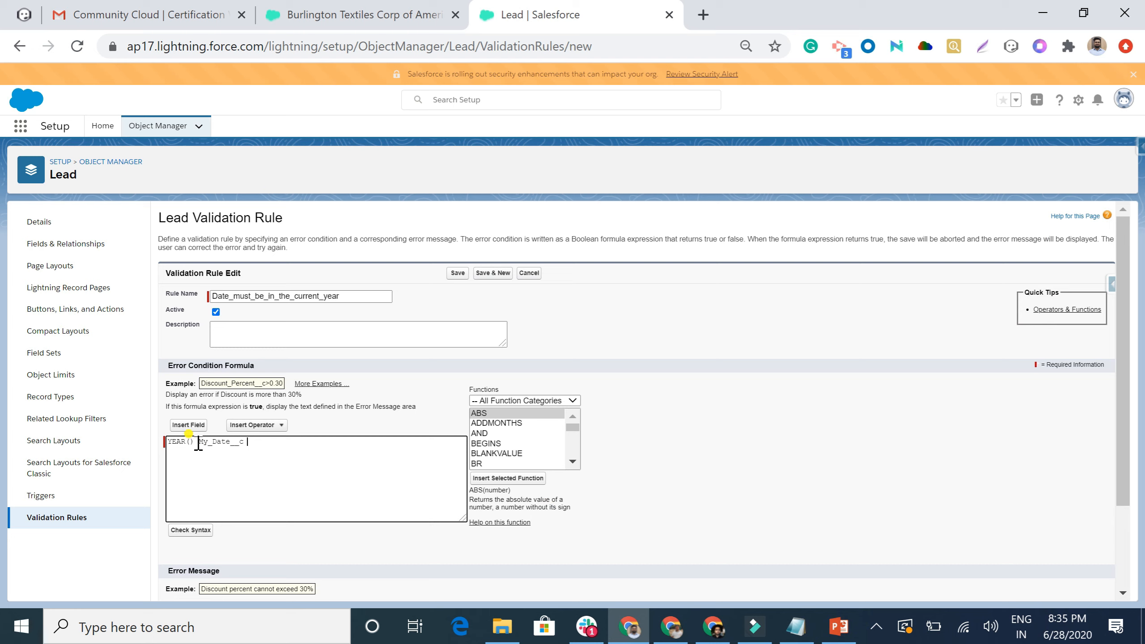
pyautogui.moveTo(197, 441); pyautogui.dragTo(256, 443)
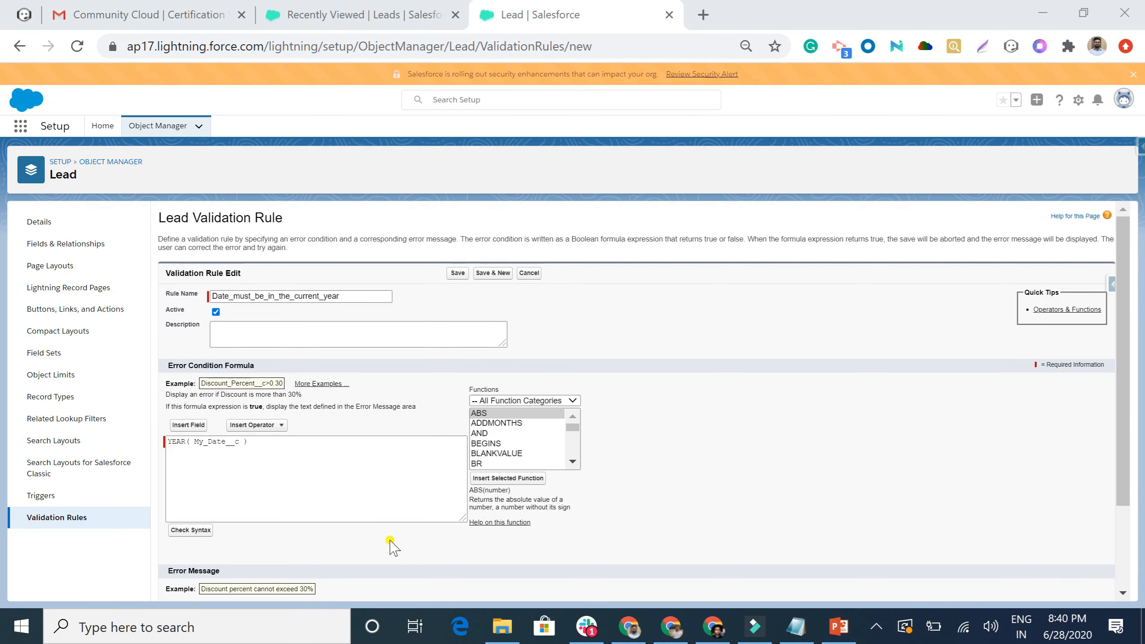
pyautogui.click(261, 441)
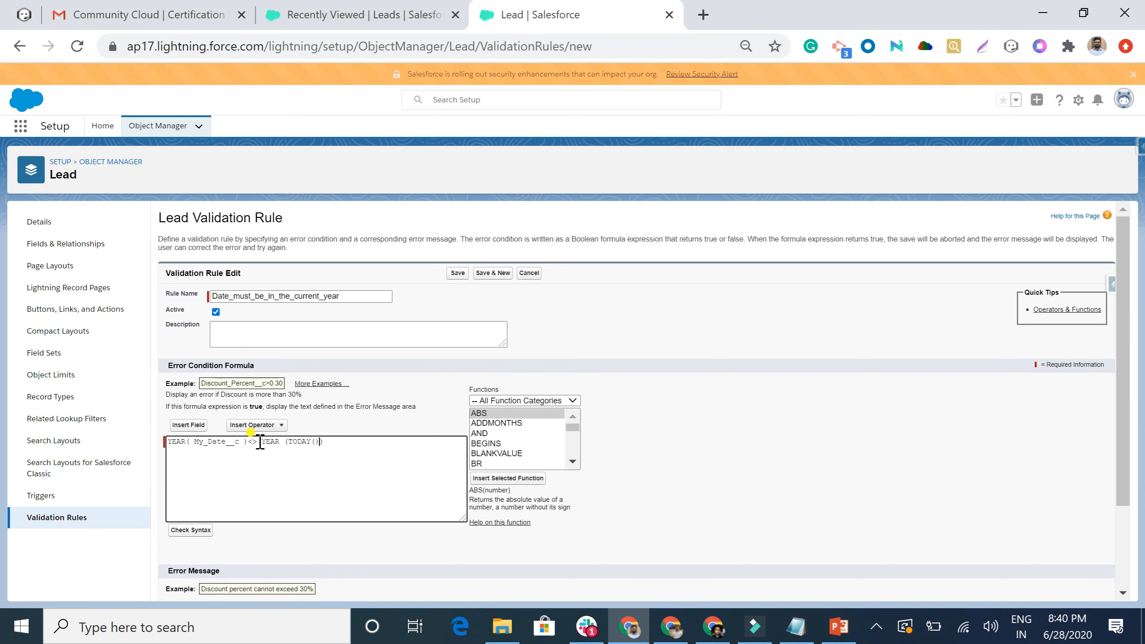
pyautogui.click(190, 530)
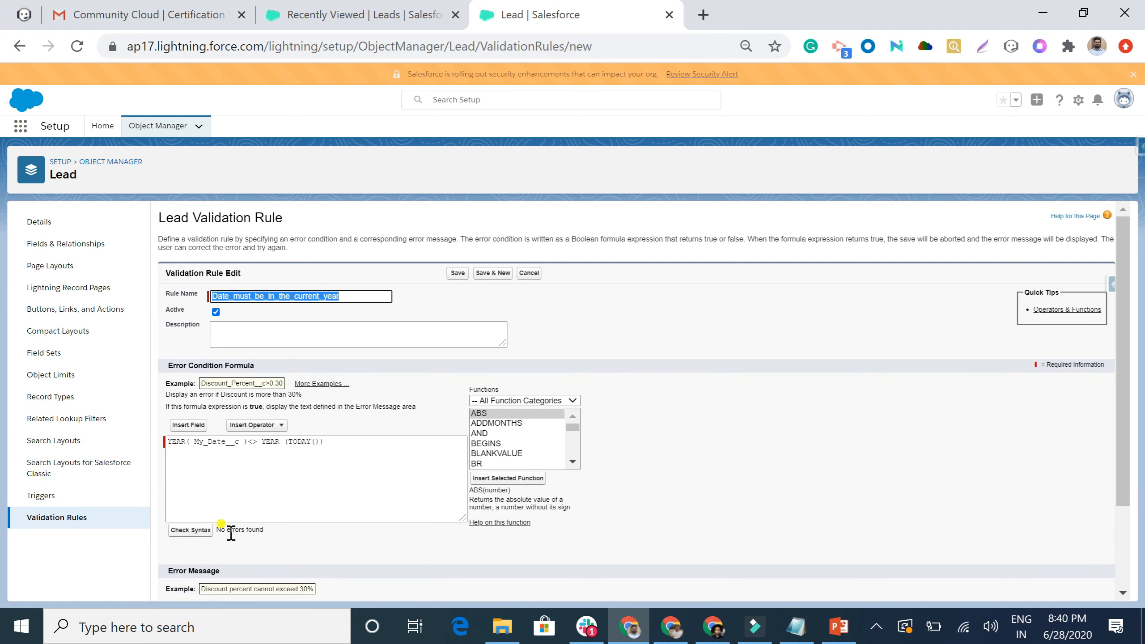
pyautogui.scroll(-3, 309, 520)
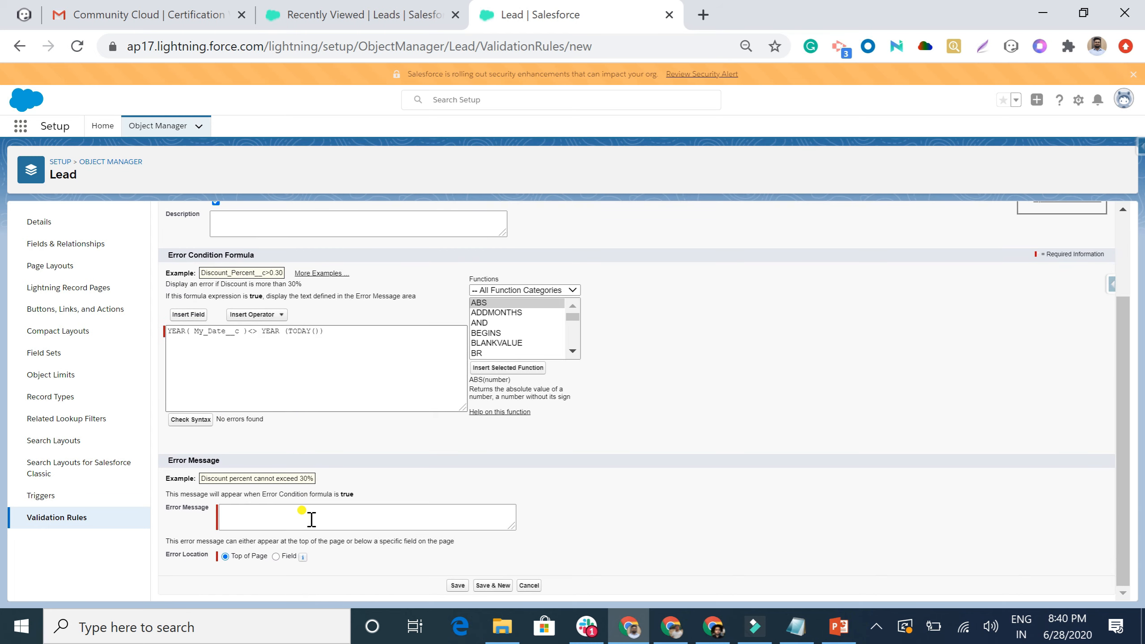
# Save the Lead rule with error message 'Date must in current year', then view Recently Viewed Leads.
pyautogui.click(255, 521)
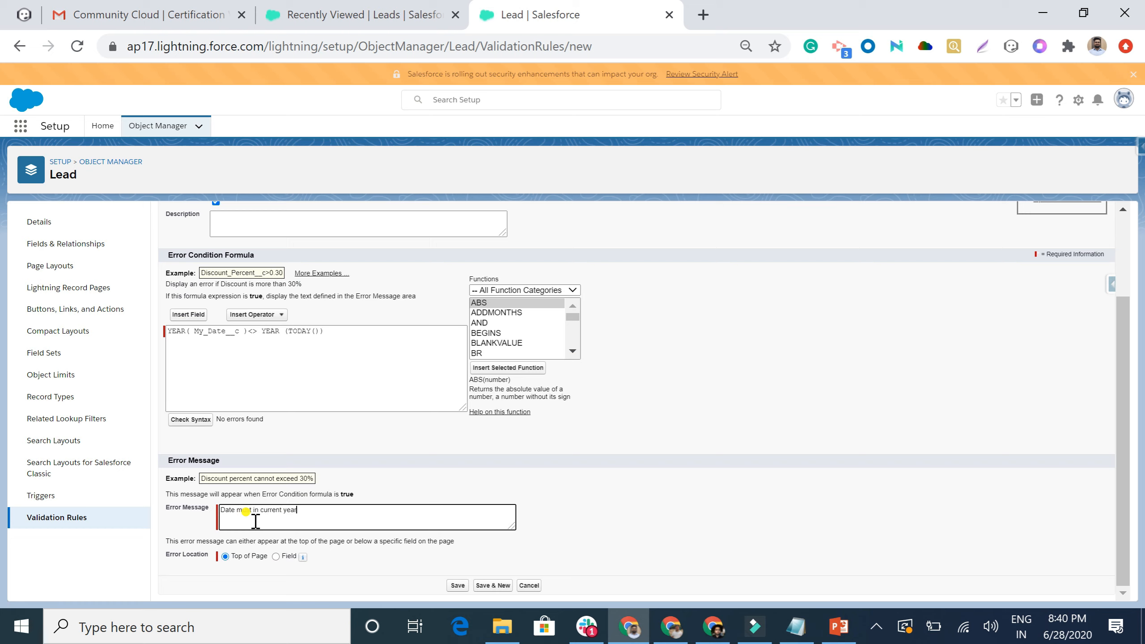
pyautogui.click(458, 585)
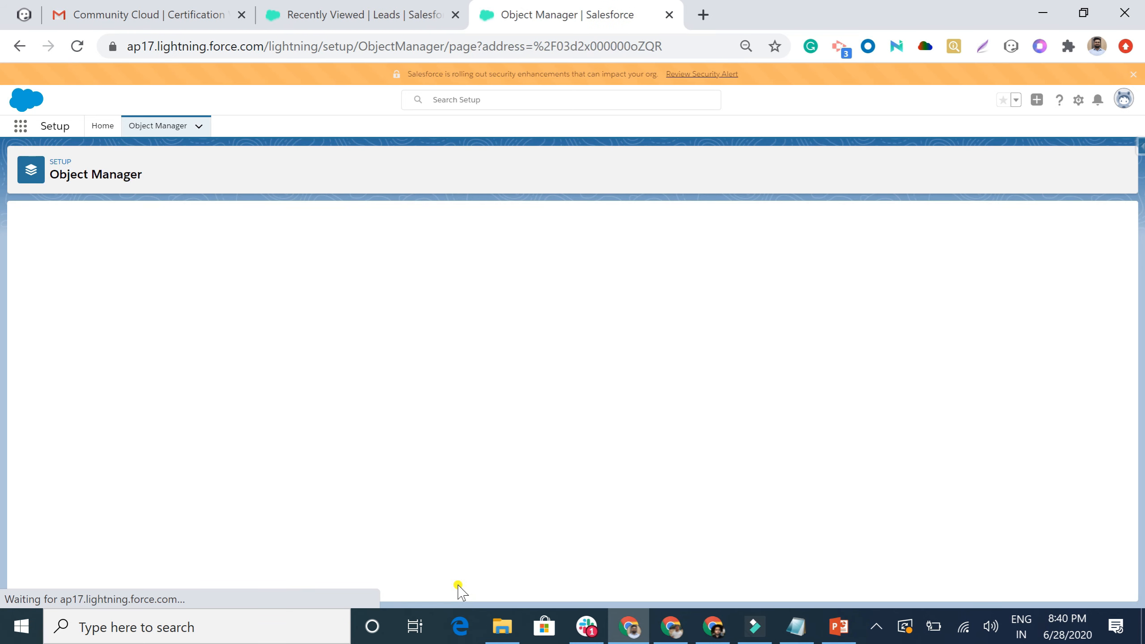
pyautogui.click(333, 18)
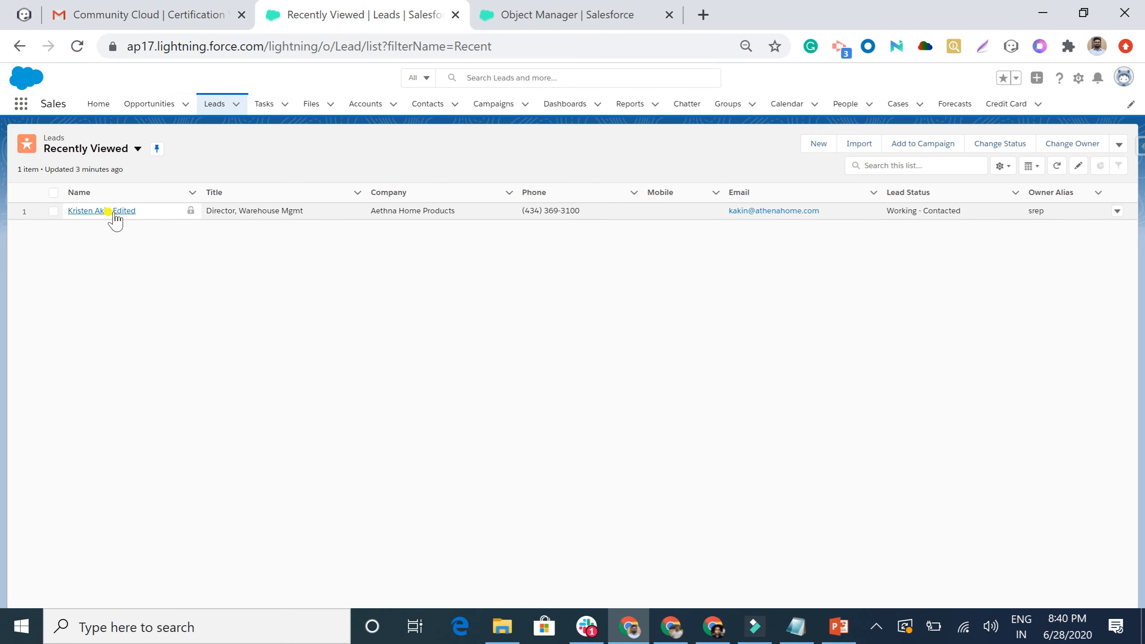
# Set a lead's My Date to 6/6/2018 and save, triggering the 'Date must in current year' error.
pyautogui.click(111, 211)
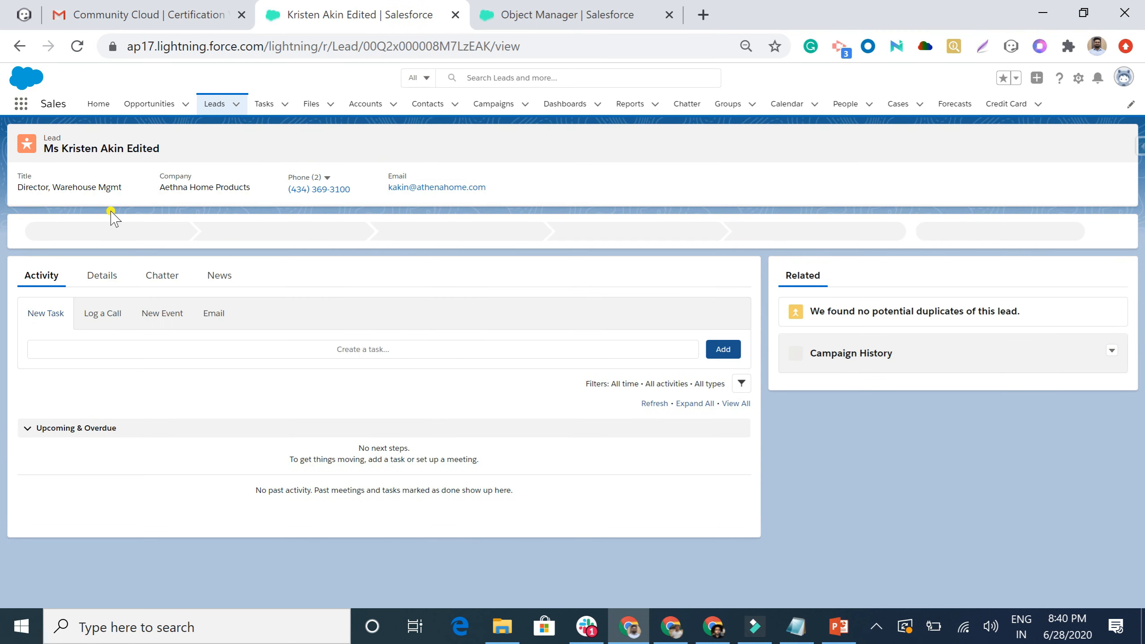
pyautogui.click(102, 276)
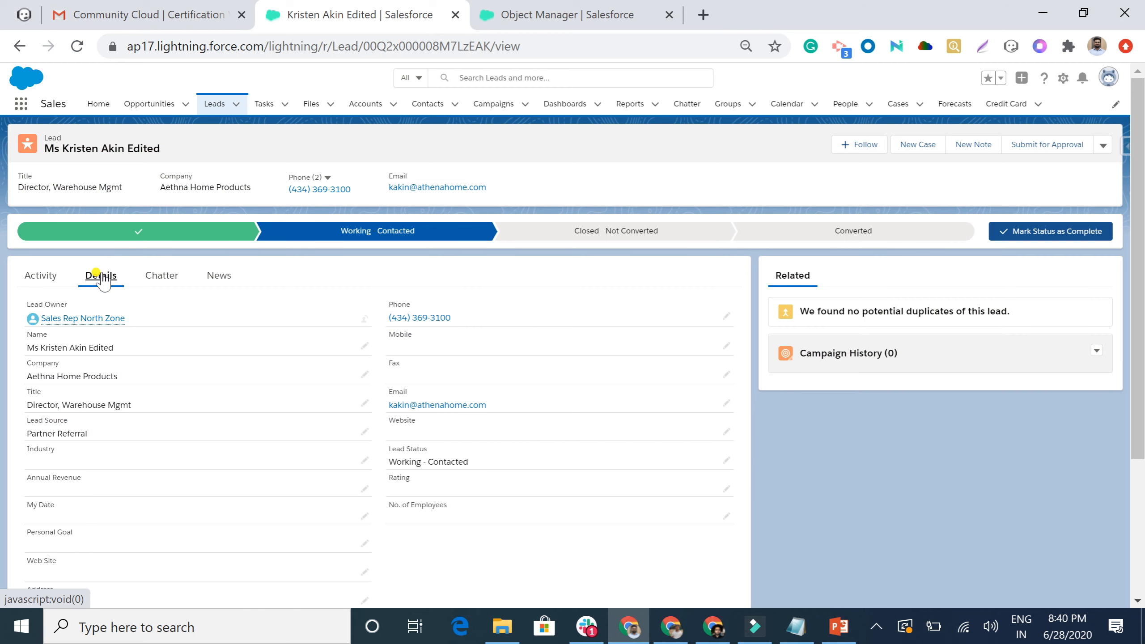
pyautogui.click(365, 518)
pyautogui.click(342, 513)
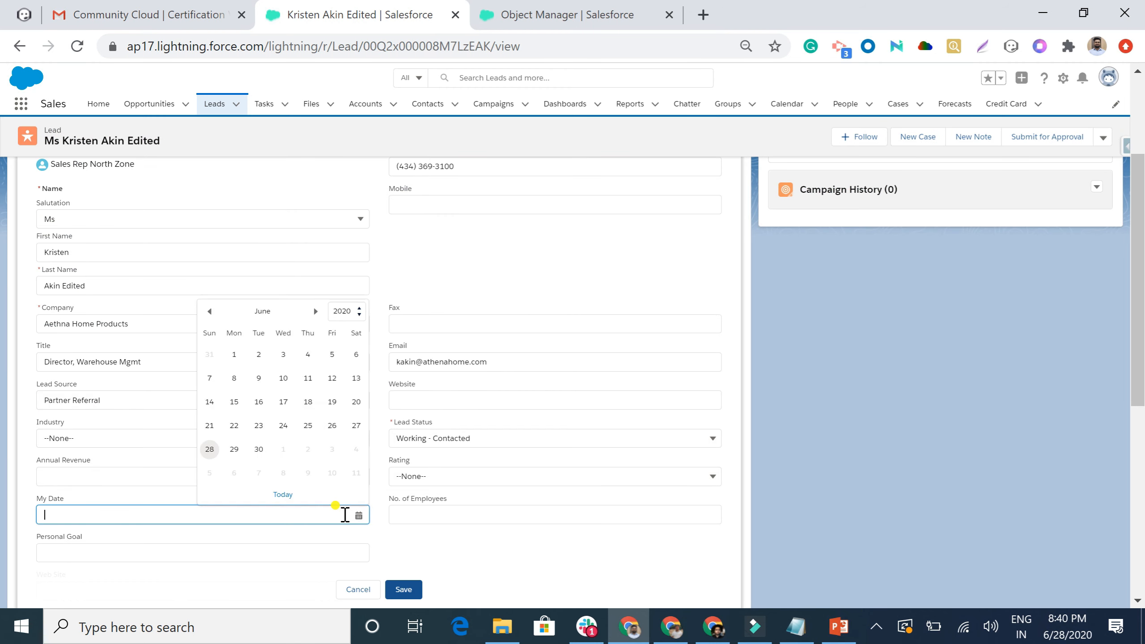
pyautogui.click(359, 311)
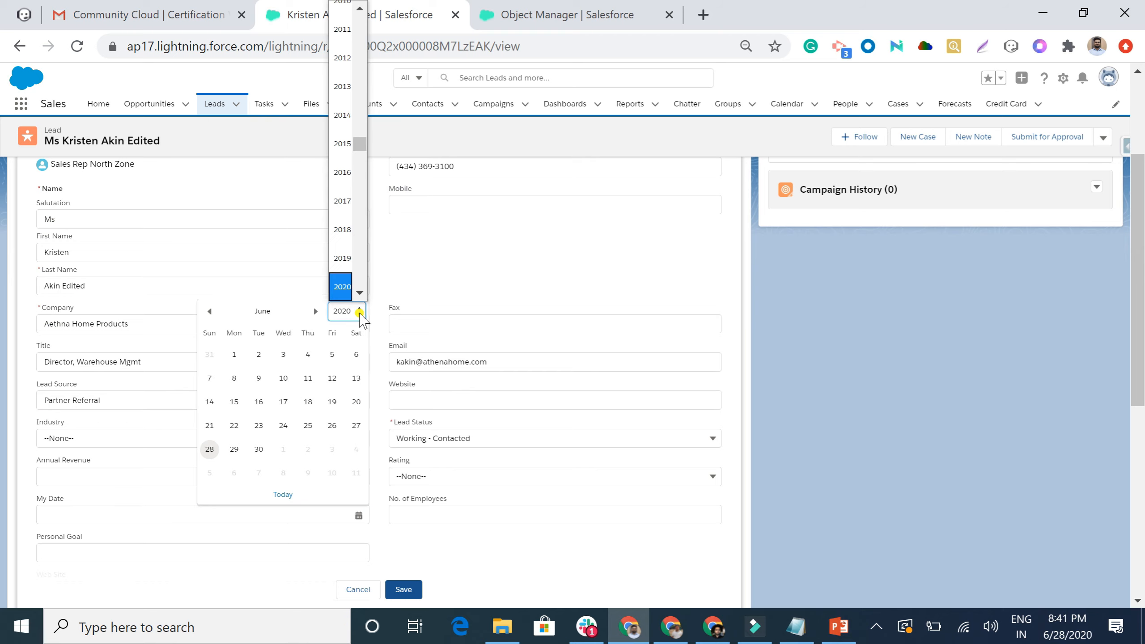
pyautogui.click(343, 230)
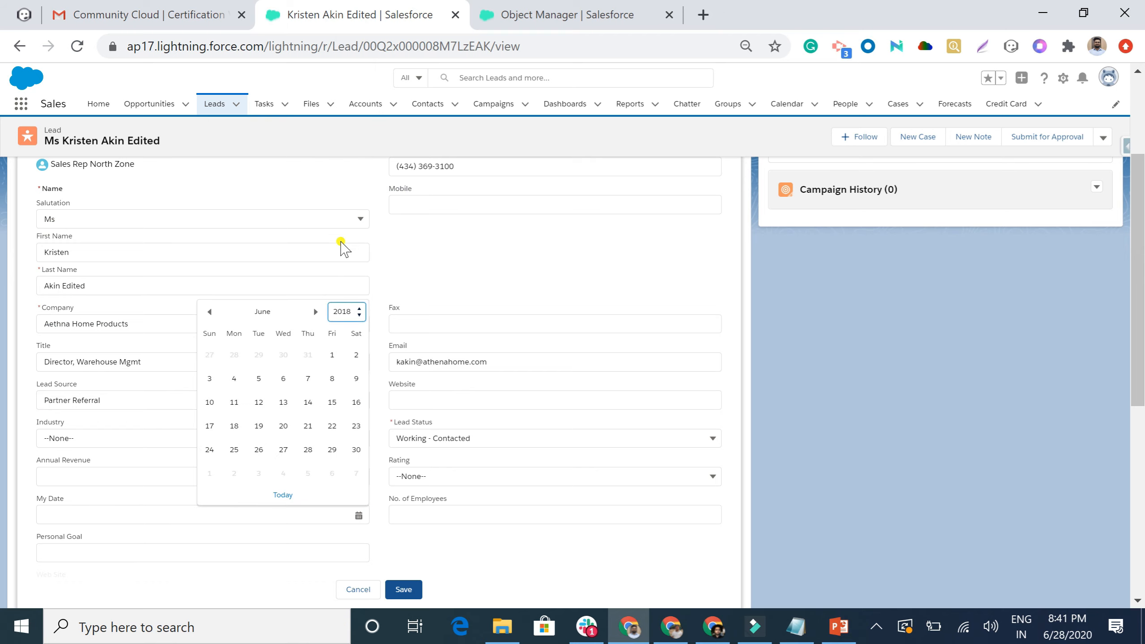
pyautogui.click(282, 379)
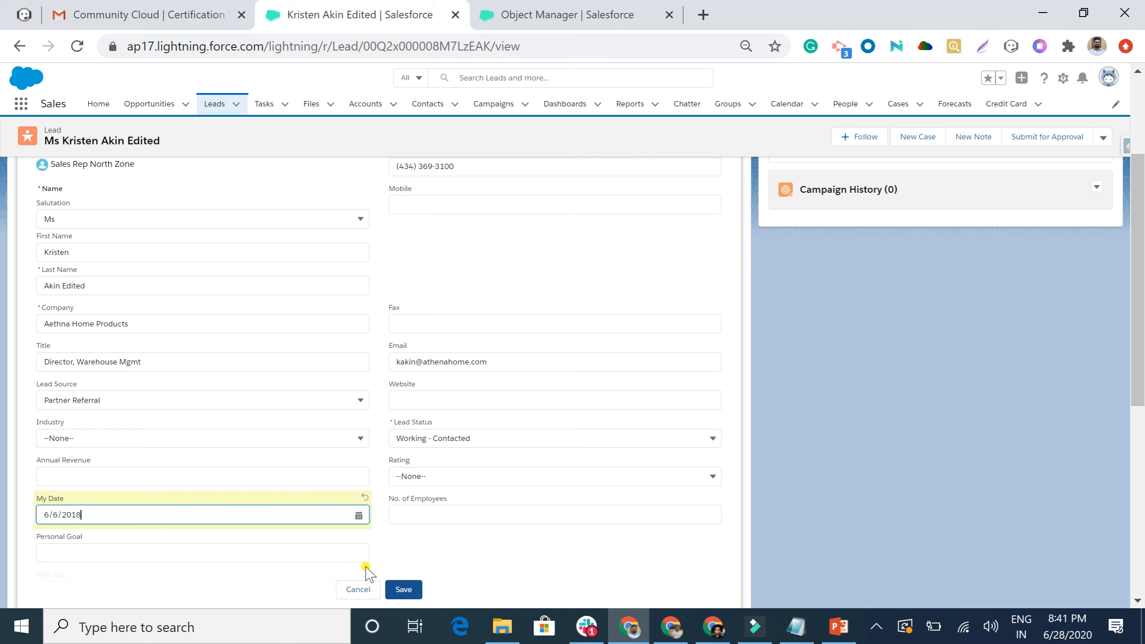
pyautogui.click(403, 590)
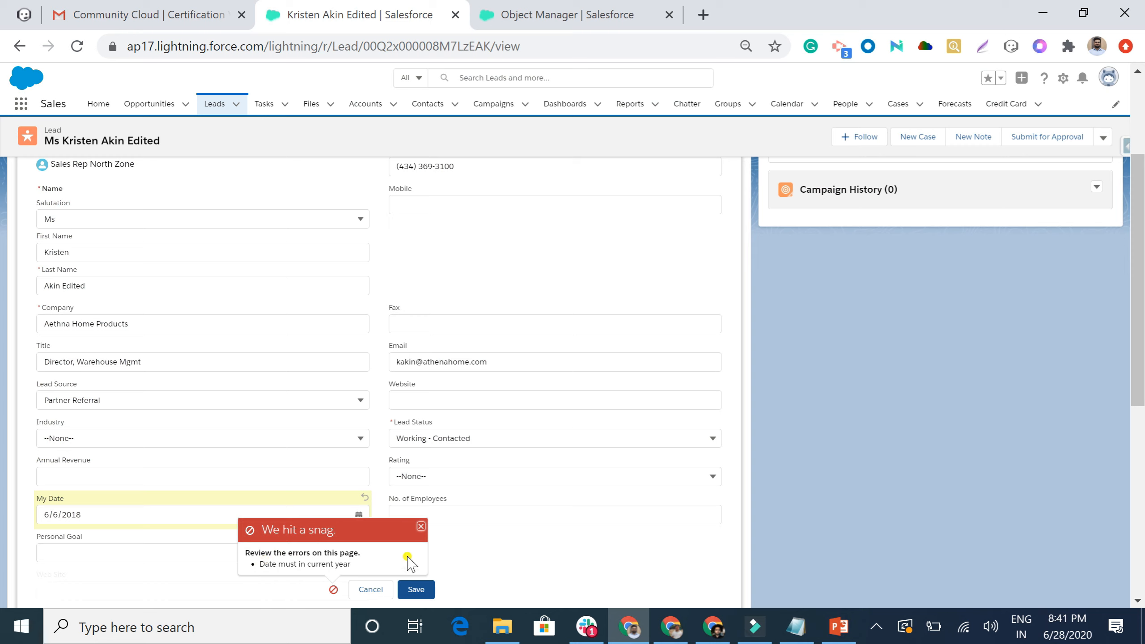
# Change the lead's My Date to 6/15/2020 and save it successfully.
pyautogui.click(189, 509)
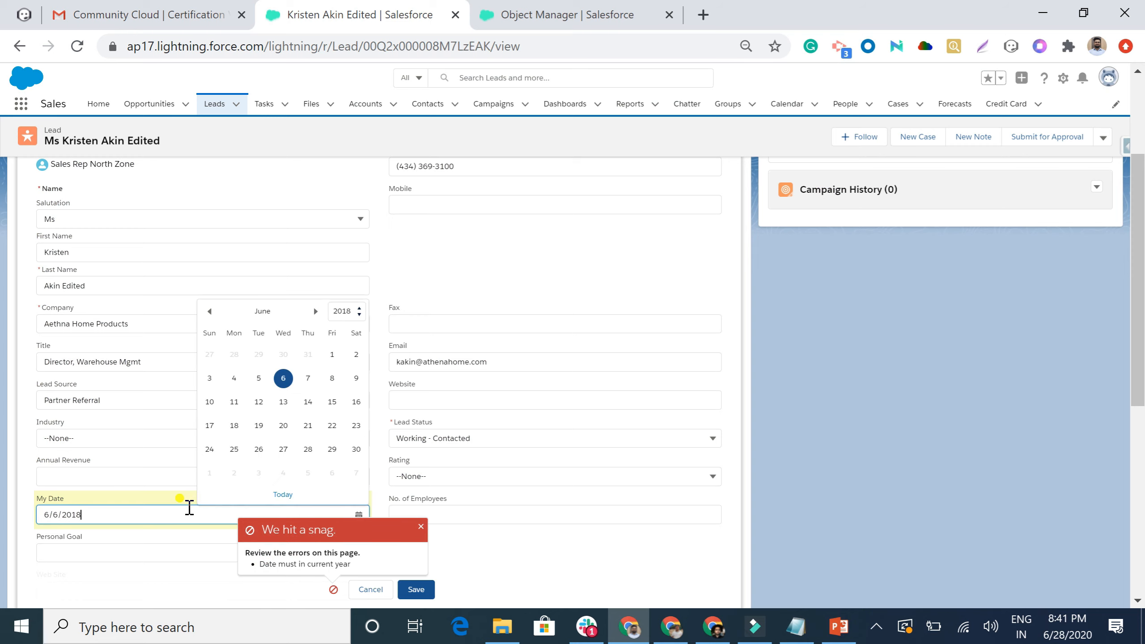
pyautogui.click(356, 311)
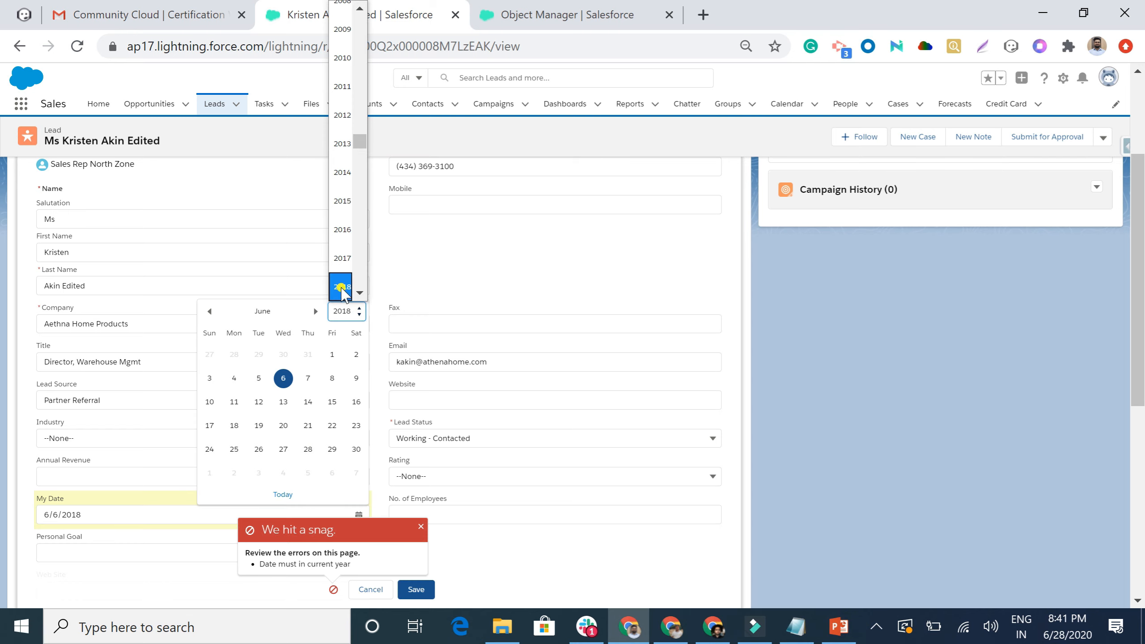
pyautogui.scroll(-2, 342, 291)
pyautogui.click(342, 222)
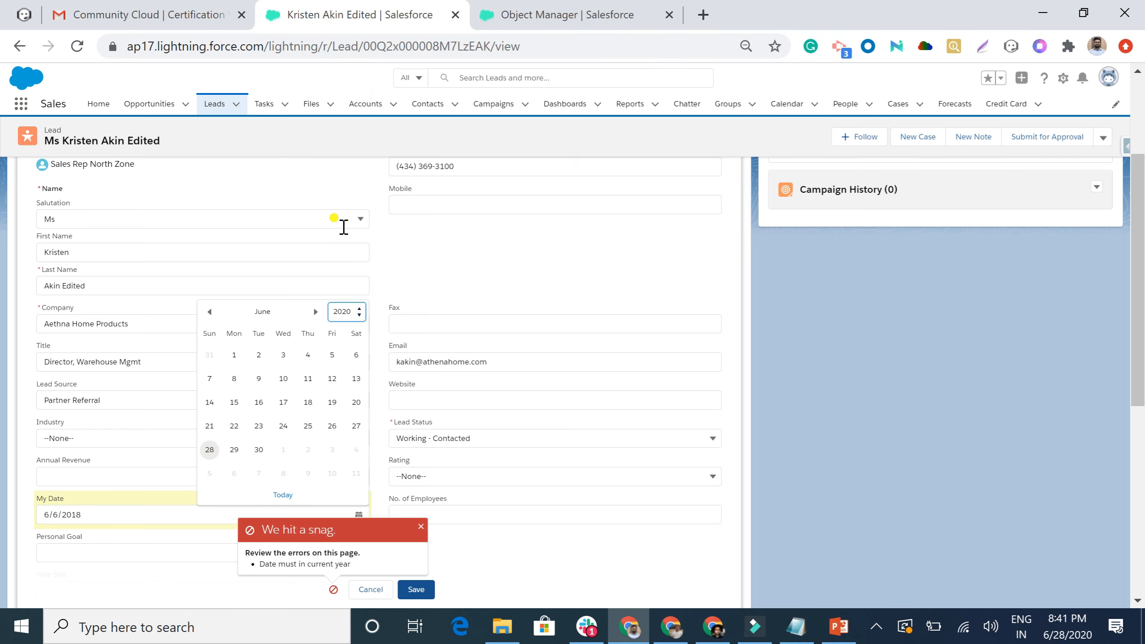
pyautogui.click(234, 402)
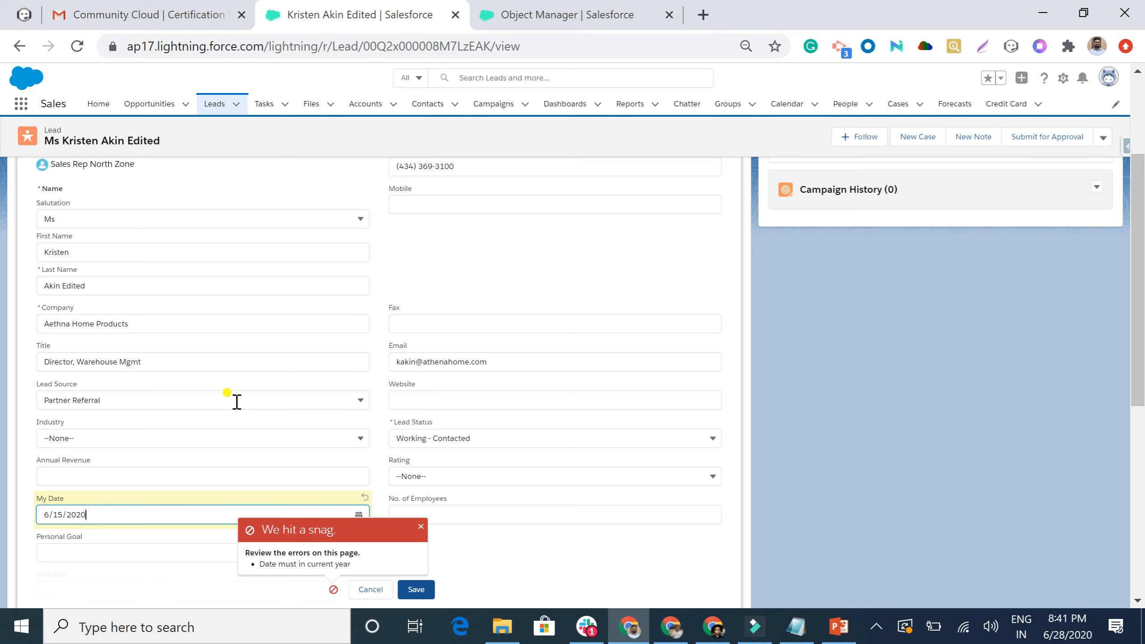
pyautogui.click(414, 589)
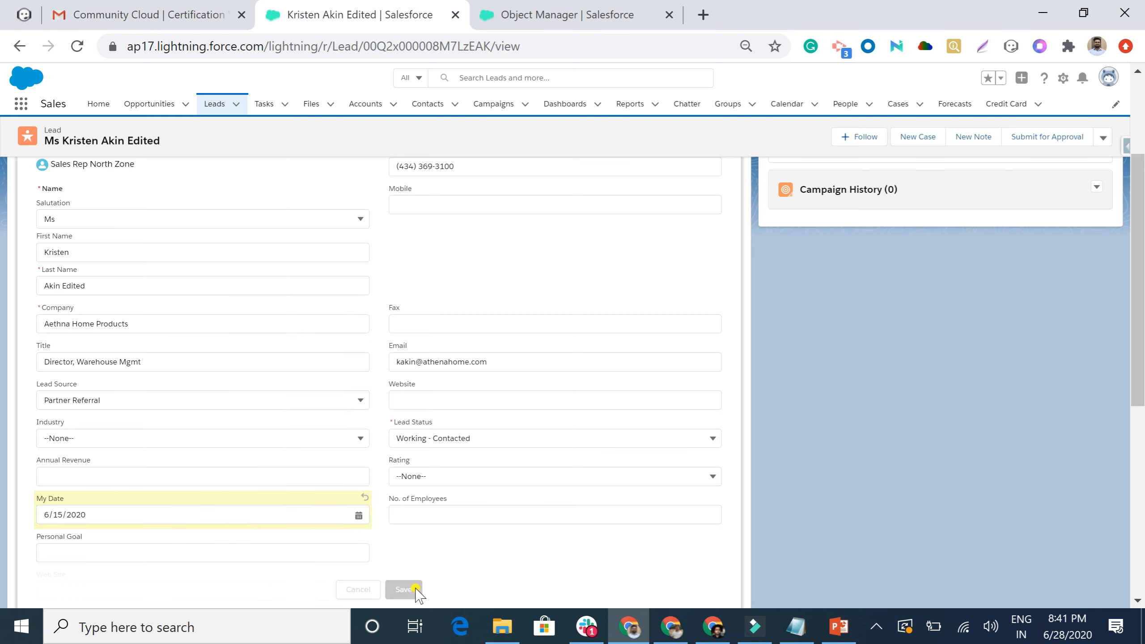